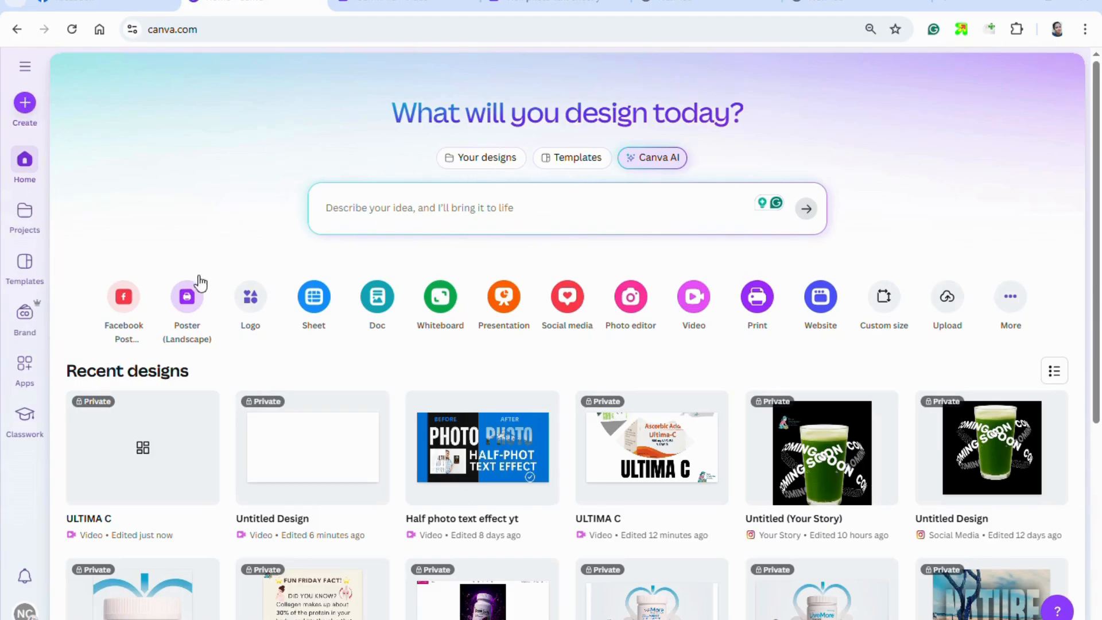
- Create a new blank landscape video design
{"action": "left_click", "coordinate": [26, 104]}
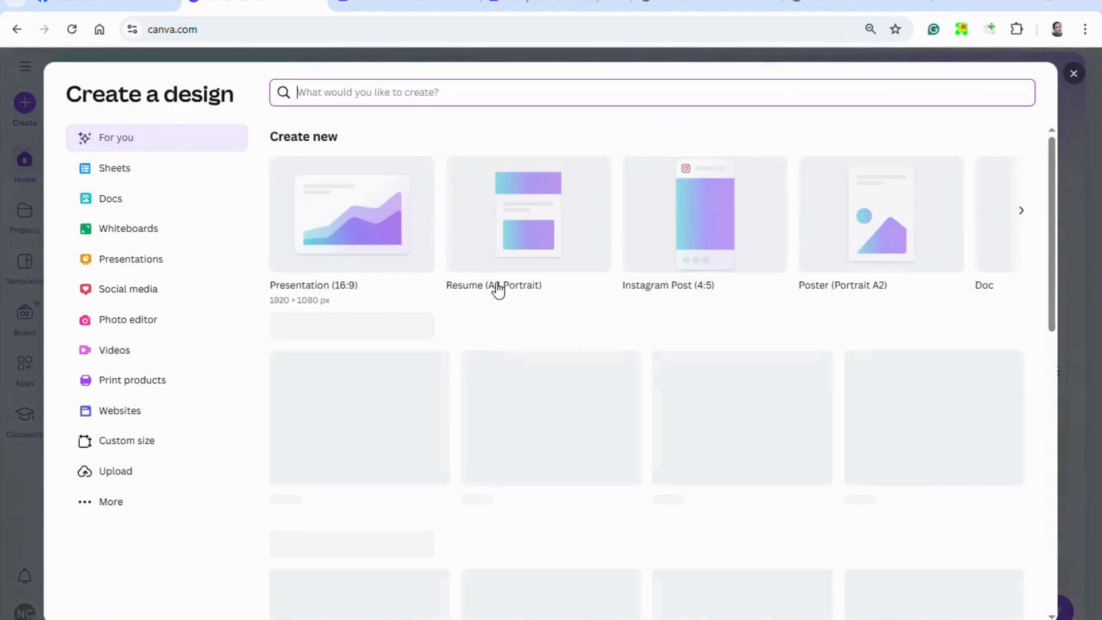
{"action": "left_click", "coordinate": [1022, 212]}
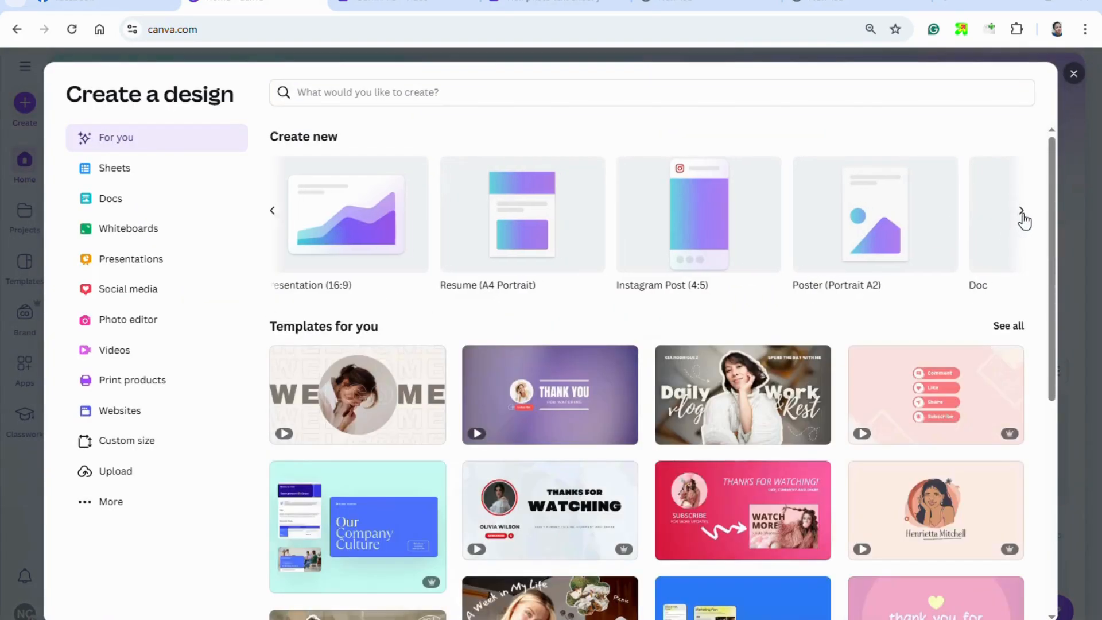
{"action": "left_click", "coordinate": [869, 243]}
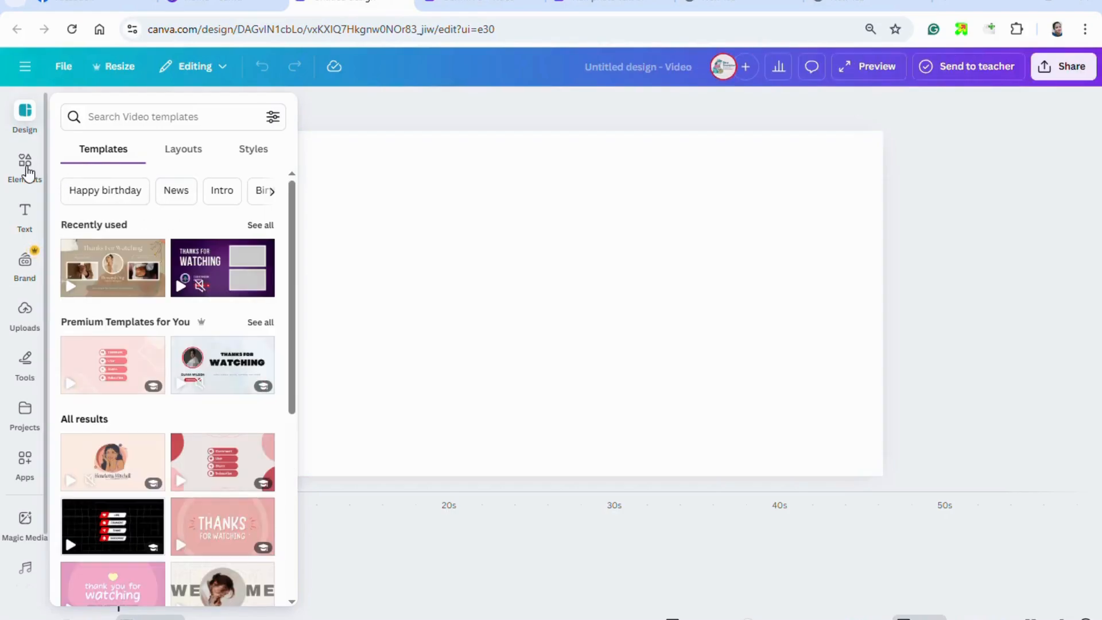
- Search the design elements for "QUARTER CIRCLE"
{"action": "left_click", "coordinate": [26, 170]}
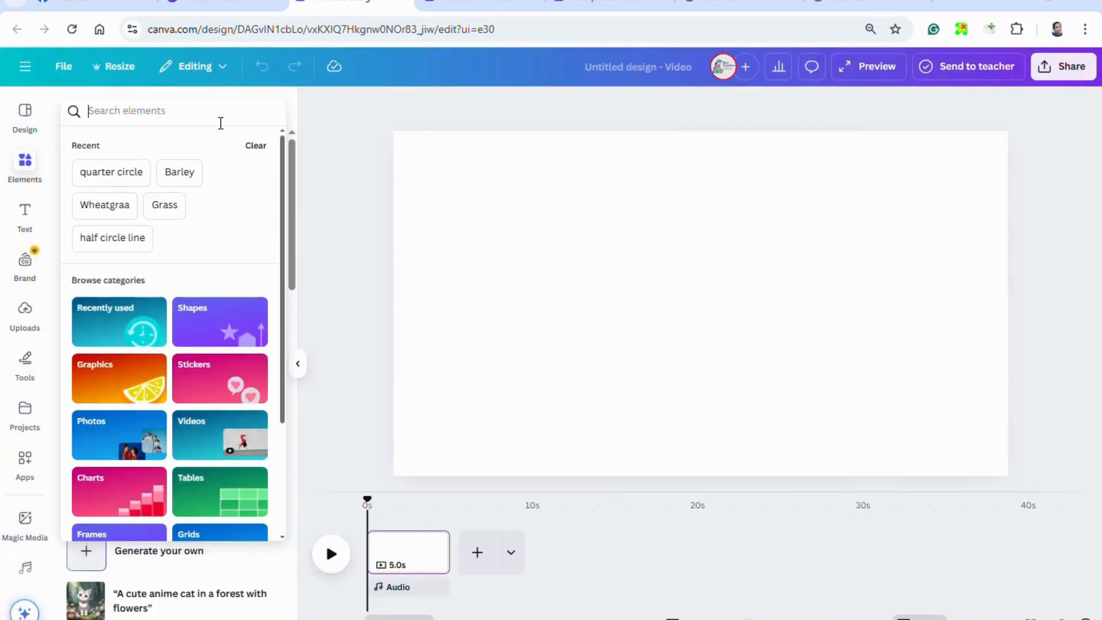
{"action": "type", "text": "QUARTER CIR"}
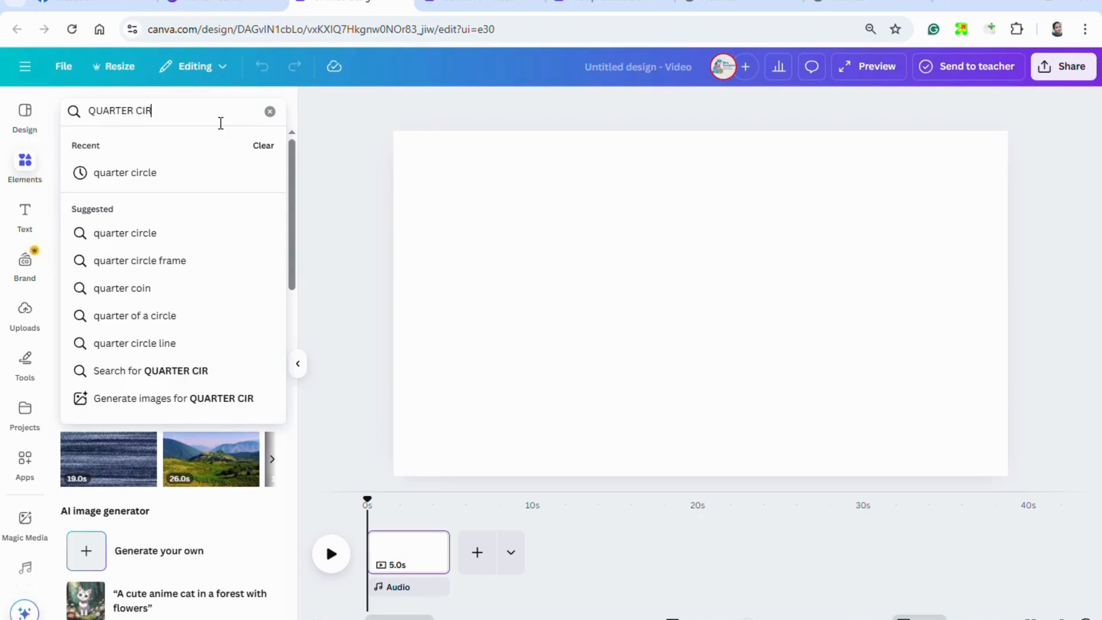
{"action": "type", "text": "CLE"}
{"action": "key", "text": "Return"}
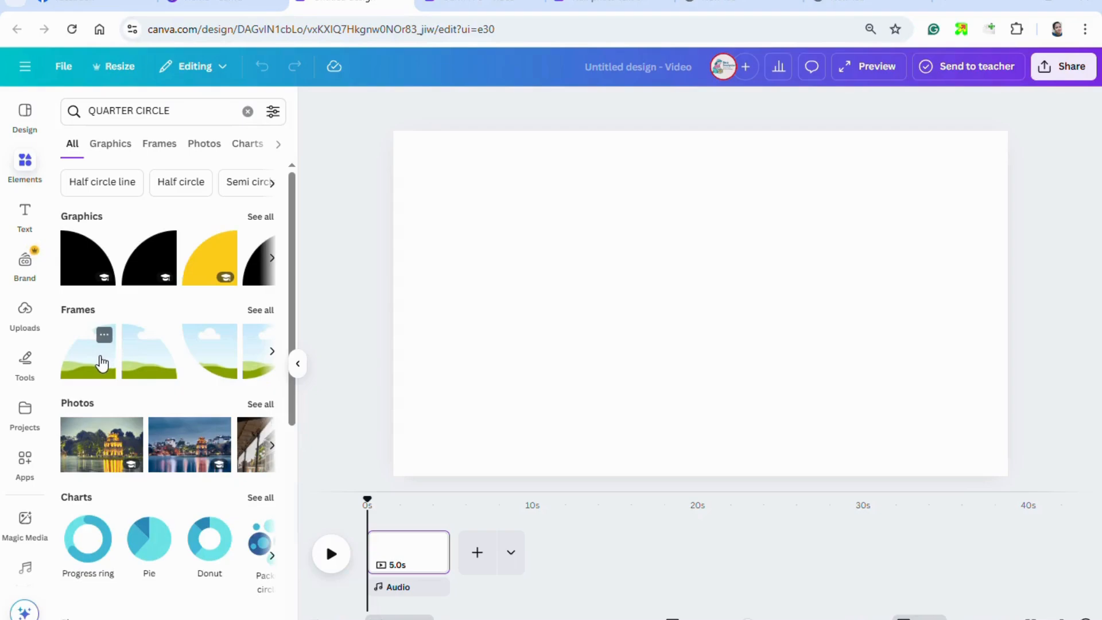
- Add the four differently oriented quarter-circle frames from the search results to the page
{"action": "left_click", "coordinate": [102, 363]}
{"action": "left_click", "coordinate": [141, 363]}
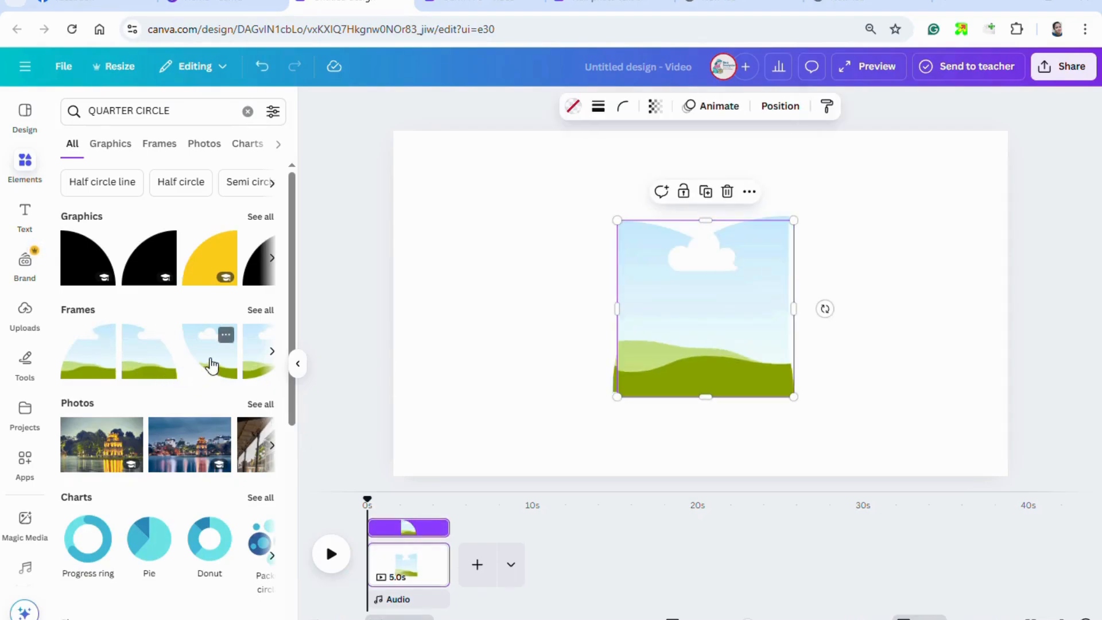
{"action": "left_click", "coordinate": [212, 364]}
{"action": "left_click", "coordinate": [258, 361]}
- Spread the stacked frames apart, placing the two left quarters one above the other and the two right quarters beside them
{"action": "left_click_drag", "start_coordinate": [708, 317], "coordinate": [872, 287]}
{"action": "left_click_drag", "start_coordinate": [718, 344], "coordinate": [612, 425]}
{"action": "left_click", "coordinate": [717, 316]}
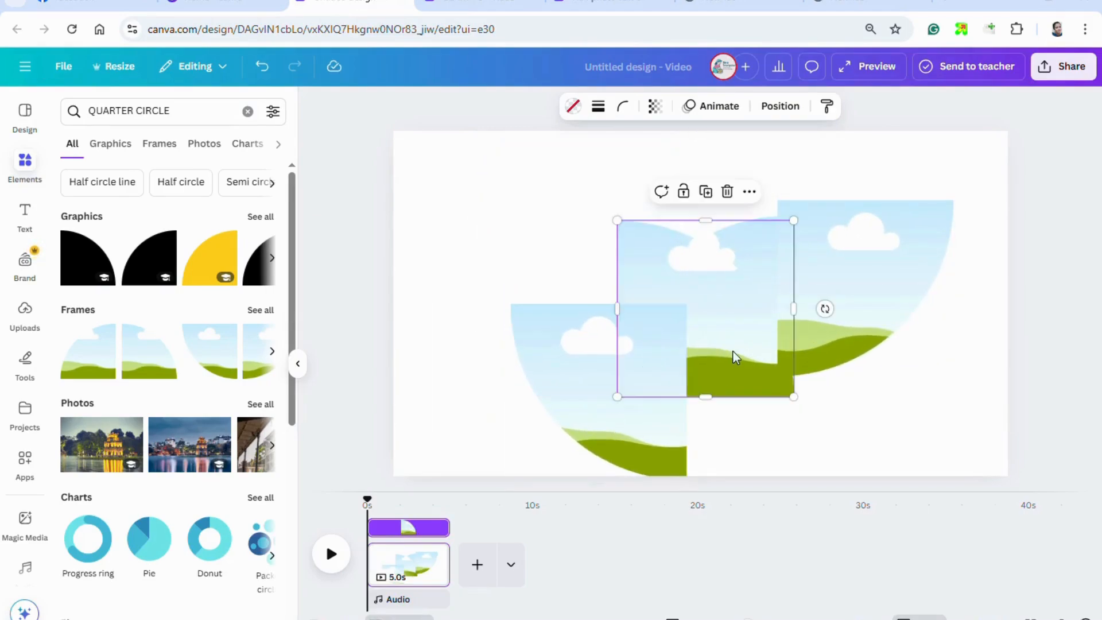
{"action": "left_click_drag", "start_coordinate": [737, 357], "coordinate": [643, 282]}
{"action": "left_click_drag", "start_coordinate": [738, 278], "coordinate": [637, 247]}
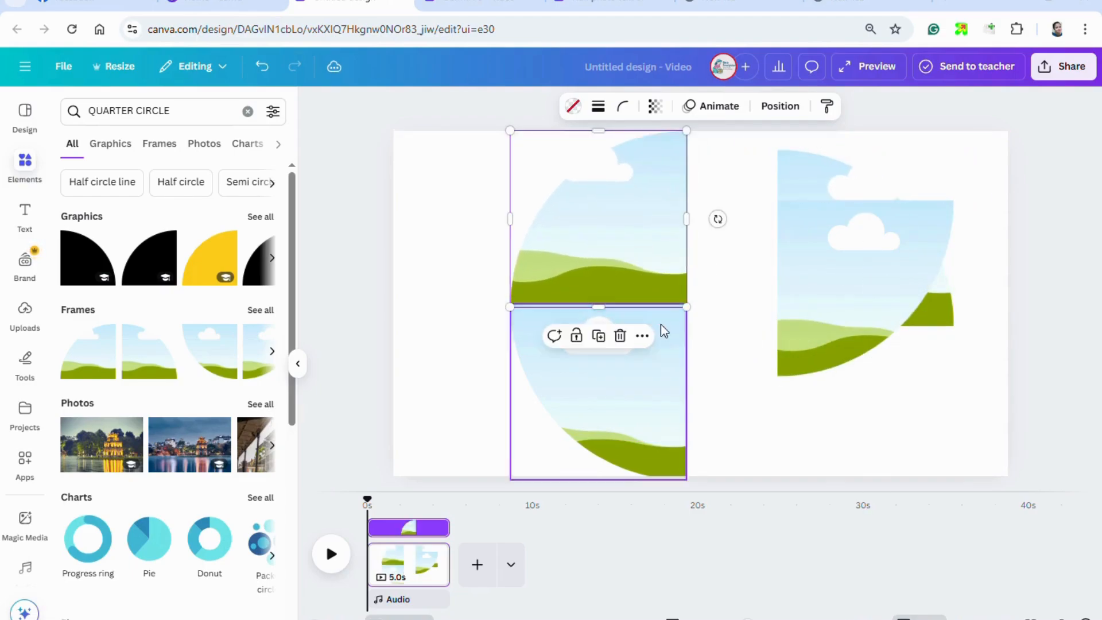
- Shrink both left quarter frames to the same size and align them into a left half circle with a narrow gap
{"action": "left_click_drag", "start_coordinate": [517, 315], "coordinate": [546, 278]}
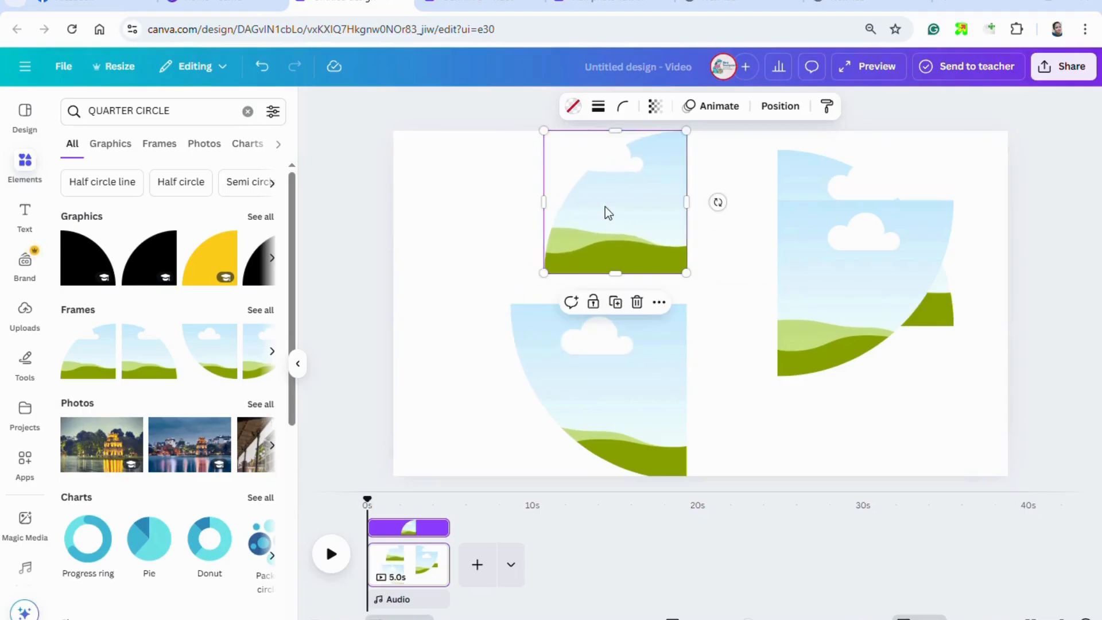
{"action": "mouse_move", "coordinate": [608, 214]}
{"action": "left_mouse_down"}
{"action": "mouse_move", "coordinate": [600, 231]}
{"action": "mouse_move", "coordinate": [599, 222]}
{"action": "left_mouse_up"}
{"action": "left_click", "coordinate": [612, 348]}
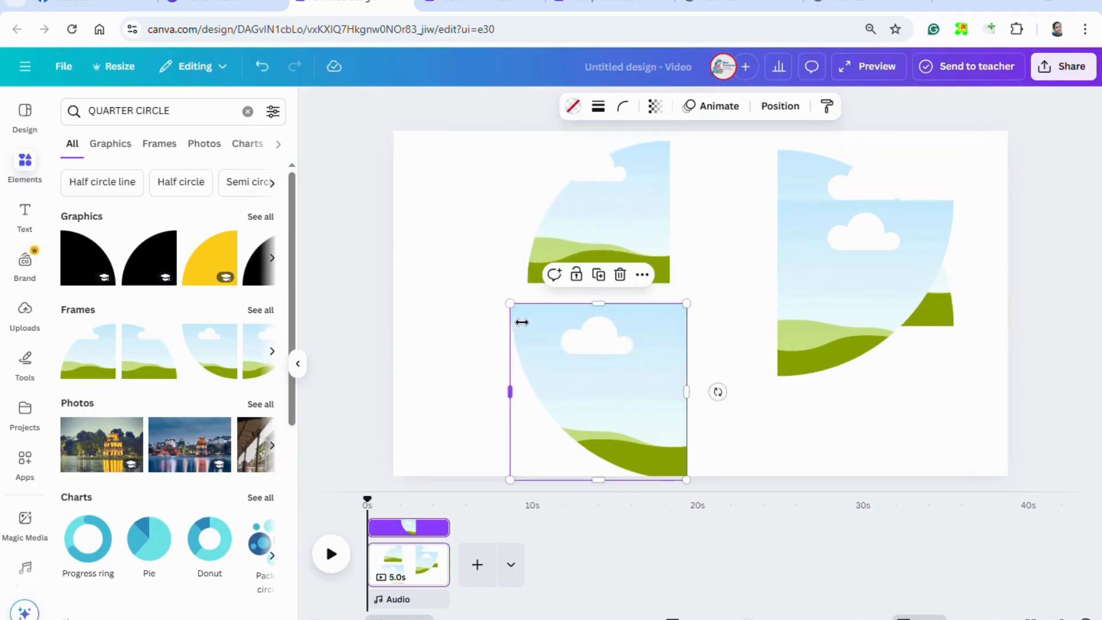
{"action": "left_click_drag", "start_coordinate": [687, 477], "coordinate": [662, 453]}
{"action": "left_click_drag", "start_coordinate": [634, 369], "coordinate": [633, 367]}
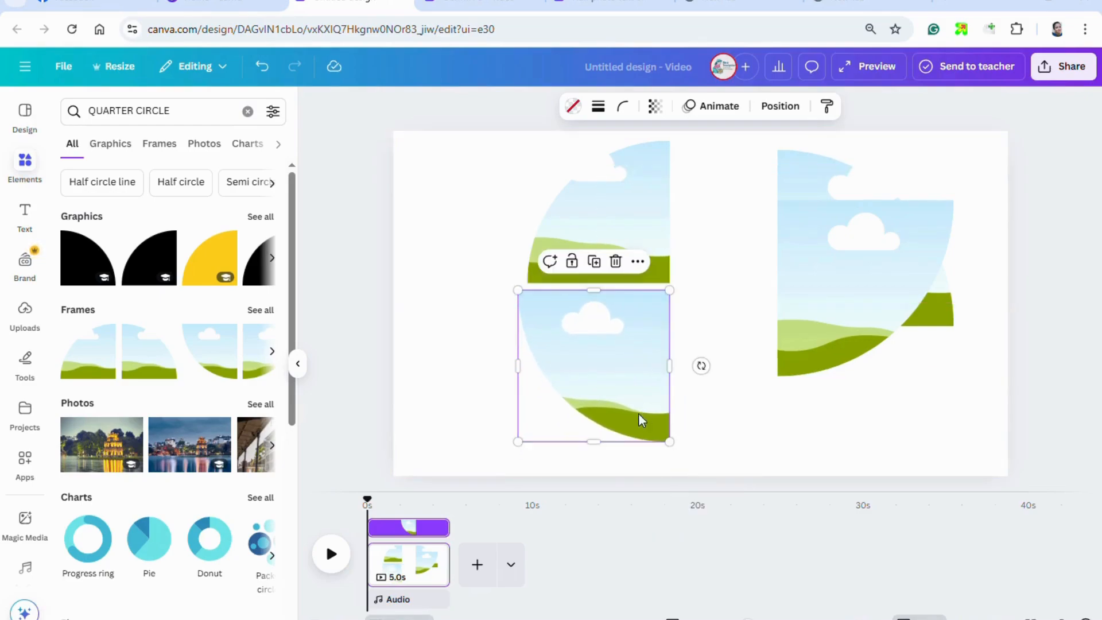
{"action": "left_click_drag", "start_coordinate": [529, 452], "coordinate": [534, 436]}
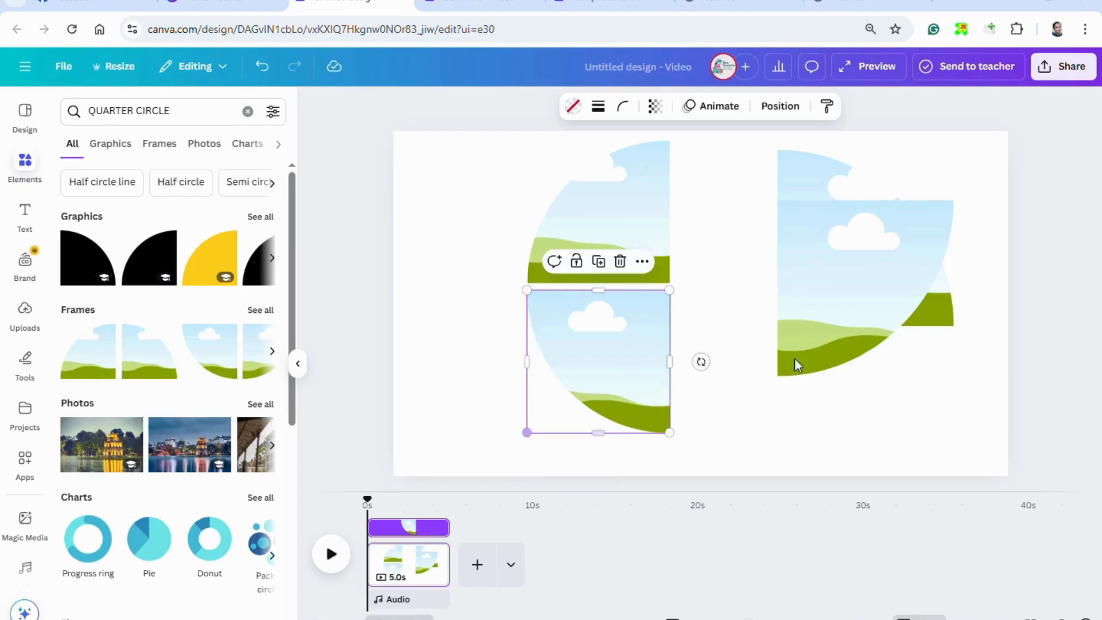
- Move the lower-right quarter frame out of the way, then shrink the upper-right quarter and align it beside the upper-left one
{"action": "left_click", "coordinate": [829, 260]}
{"action": "left_click_drag", "start_coordinate": [829, 261], "coordinate": [792, 380]}
{"action": "left_click", "coordinate": [901, 234]}
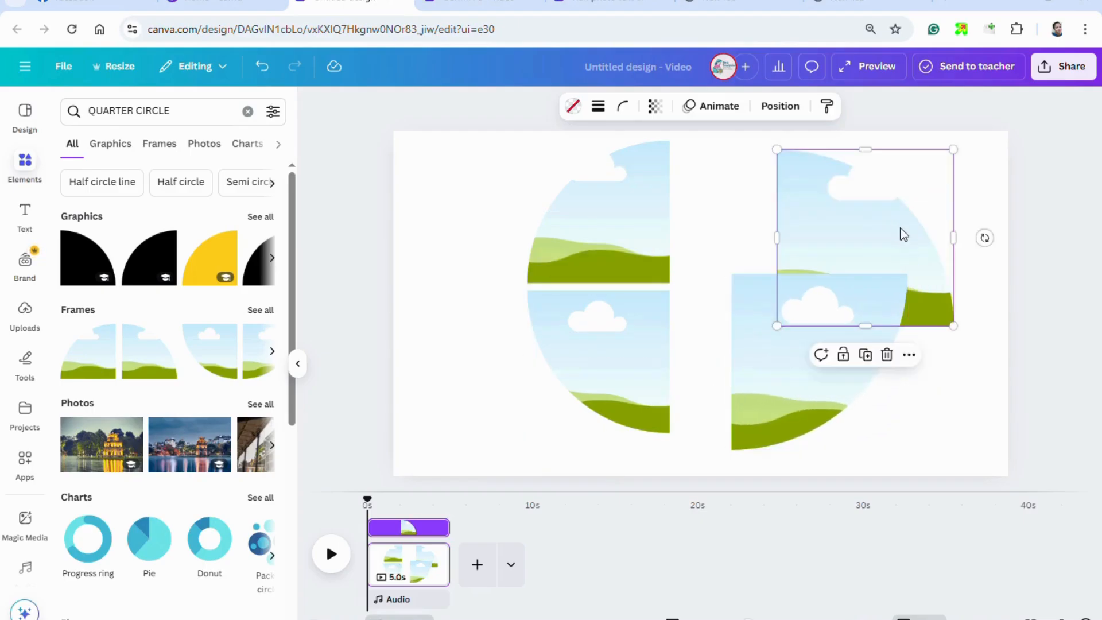
{"action": "left_click_drag", "start_coordinate": [901, 234], "coordinate": [827, 252]}
{"action": "left_click_drag", "start_coordinate": [863, 321], "coordinate": [830, 287]}
{"action": "left_click_drag", "start_coordinate": [825, 140], "coordinate": [824, 140]}
- Shrink the lower-right quarter frame to match the others and place it to complete the divided circle
{"action": "left_click", "coordinate": [807, 387]}
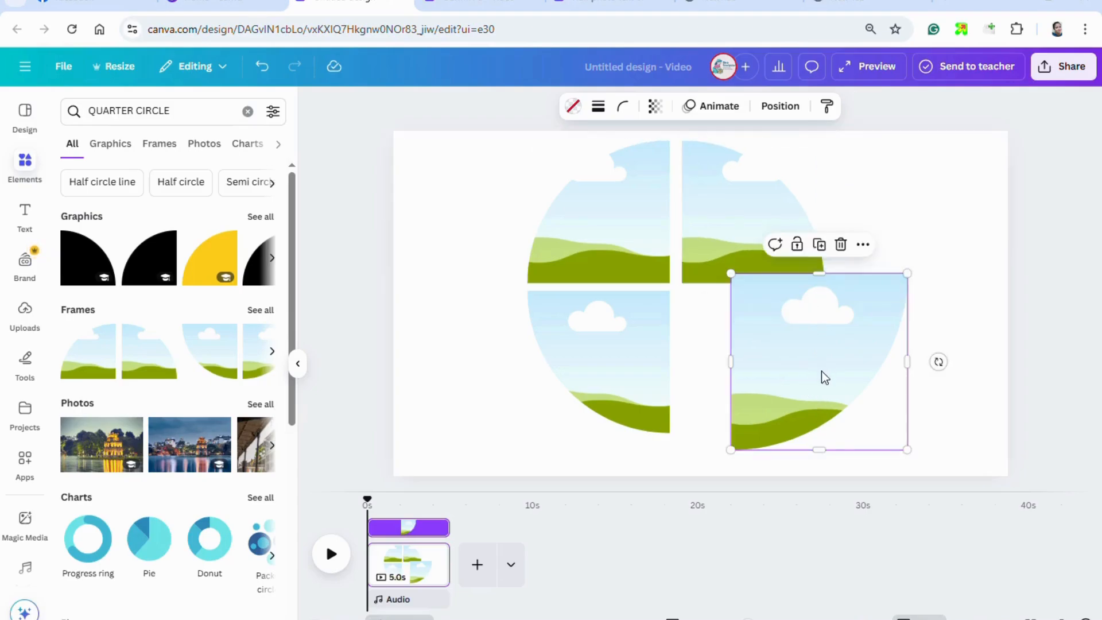
{"action": "left_click_drag", "start_coordinate": [824, 374], "coordinate": [785, 397]}
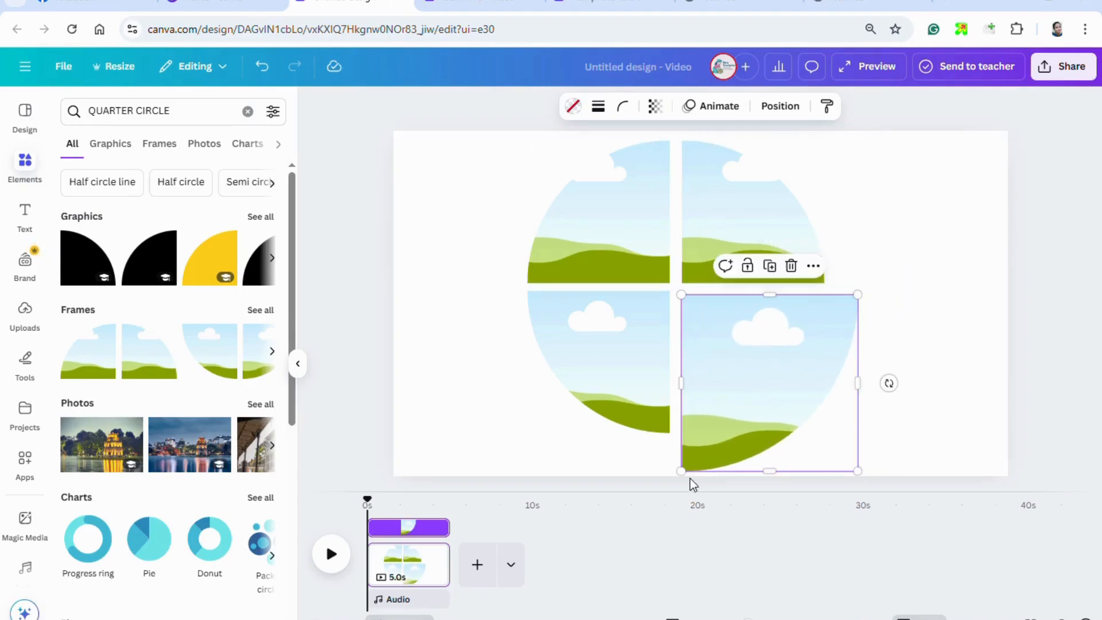
{"action": "left_click_drag", "start_coordinate": [693, 474], "coordinate": [718, 432]}
{"action": "left_click_drag", "start_coordinate": [777, 388], "coordinate": [748, 394]}
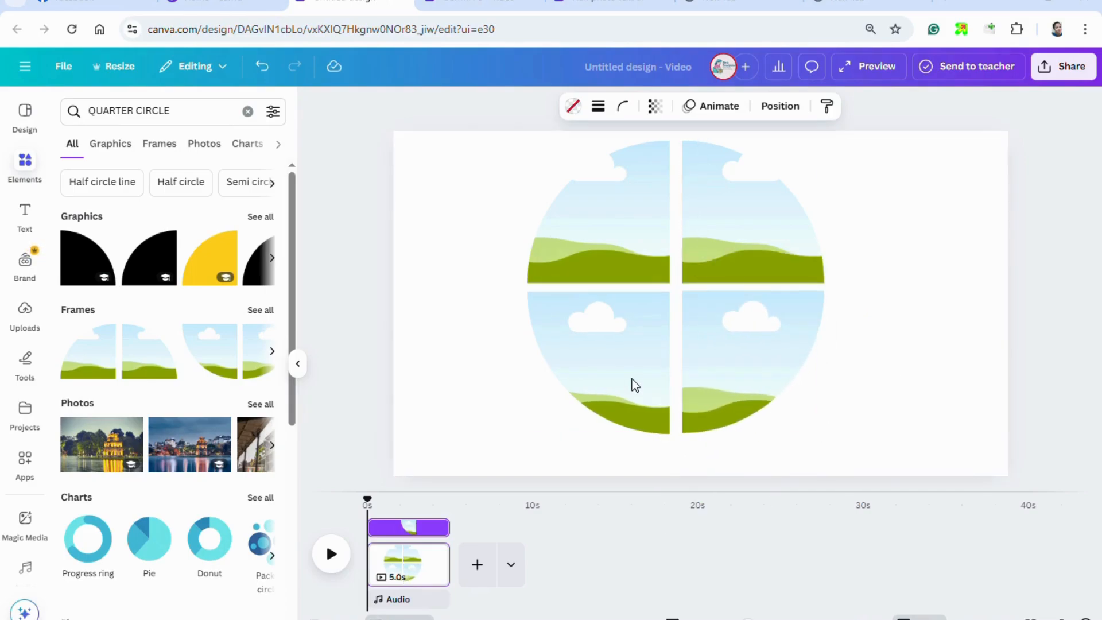
- Nudge the two lower quarter frames slightly down, keeping them aligned, to even out the gaps in the circle
{"action": "key", "text": "Down"}
{"action": "key", "text": "Down"}
{"action": "key", "text": "Down"}
{"action": "key", "text": "Down"}
{"action": "key", "text": "Down"}
{"action": "key", "text": "Down"}
{"action": "left_click", "coordinate": [726, 370]}
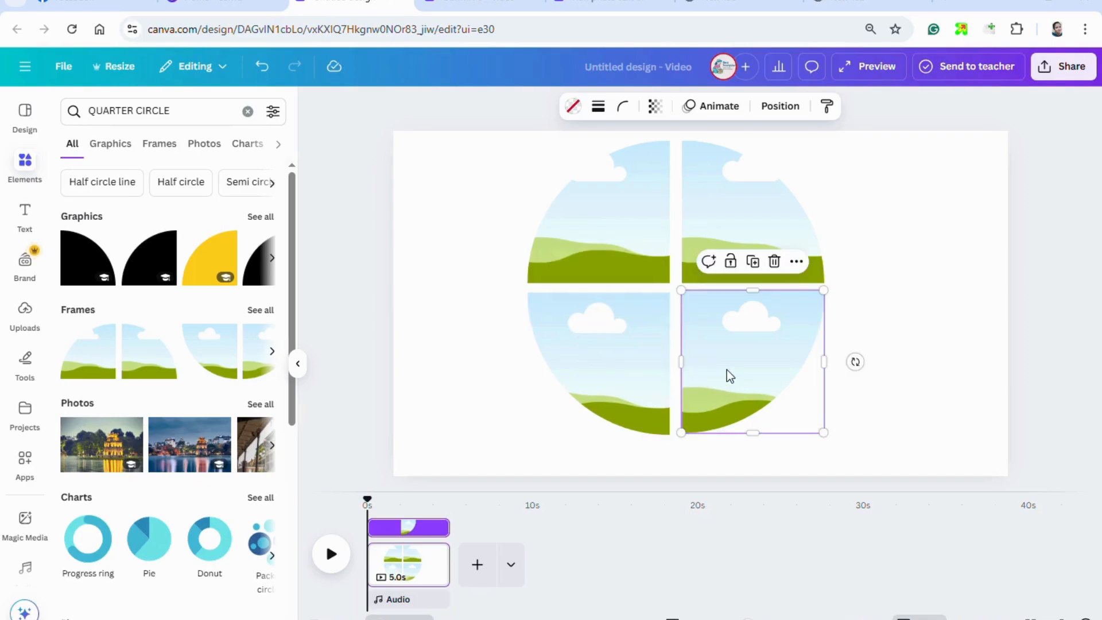
{"action": "left_click_drag", "start_coordinate": [728, 370], "coordinate": [737, 380]}
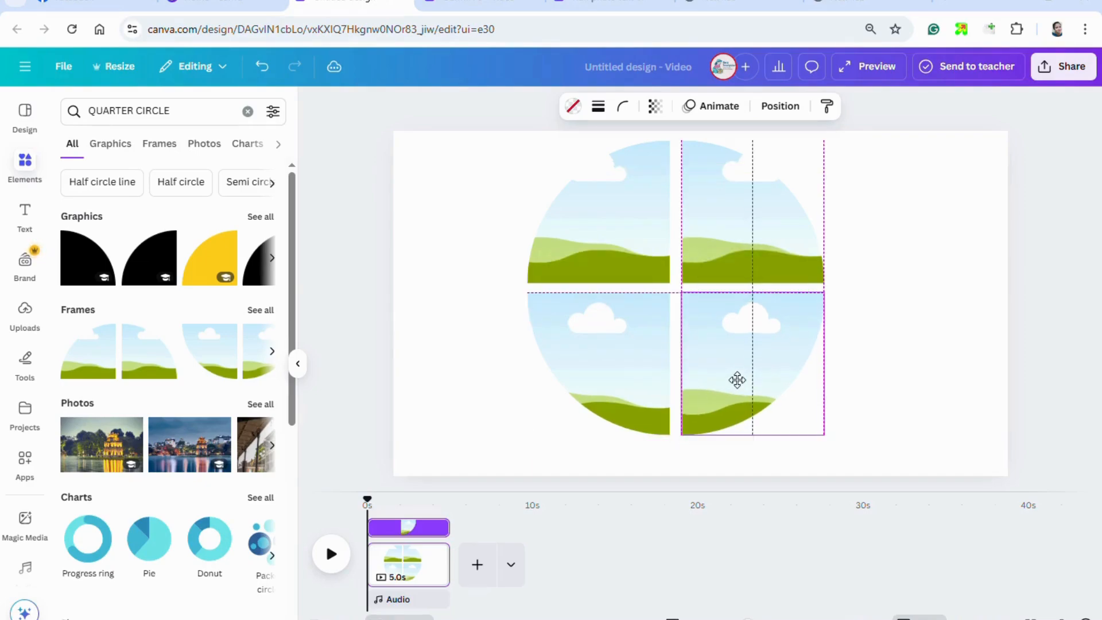
{"action": "left_click", "coordinate": [621, 364]}
{"action": "left_click_drag", "start_coordinate": [621, 364], "coordinate": [632, 369]}
{"action": "left_click", "coordinate": [721, 233]}
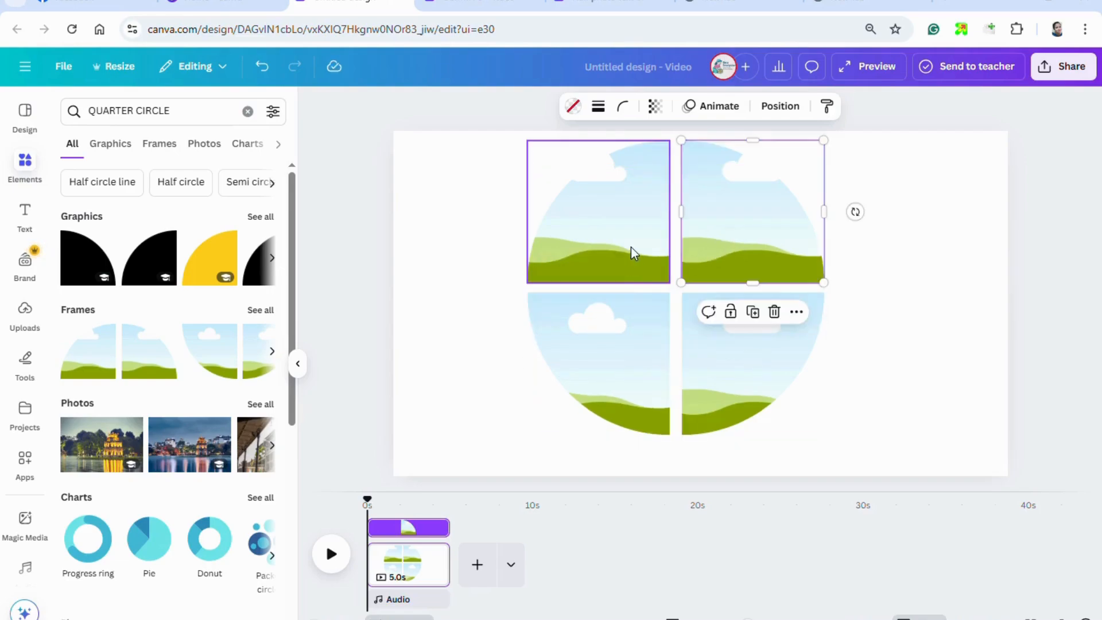
{"action": "left_click", "coordinate": [632, 247]}
{"action": "left_click", "coordinate": [946, 266]}
- Group all four quarter frames and rotate the group so the gaps form a diagonal cross
{"action": "left_click_drag", "start_coordinate": [444, 151], "coordinate": [938, 468]}
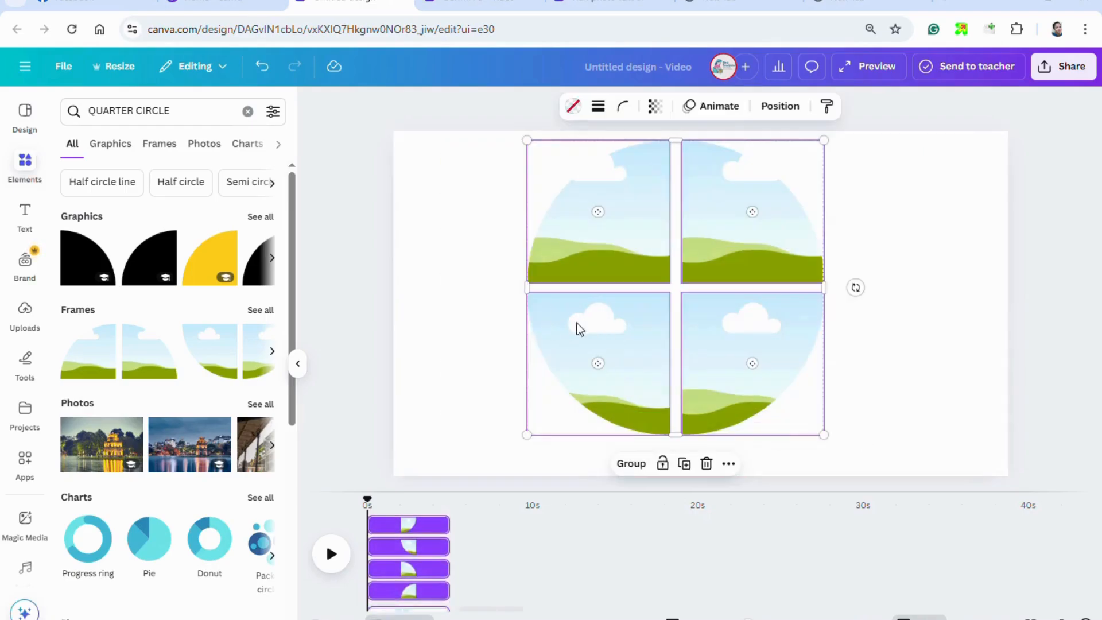
{"action": "left_click", "coordinate": [631, 464]}
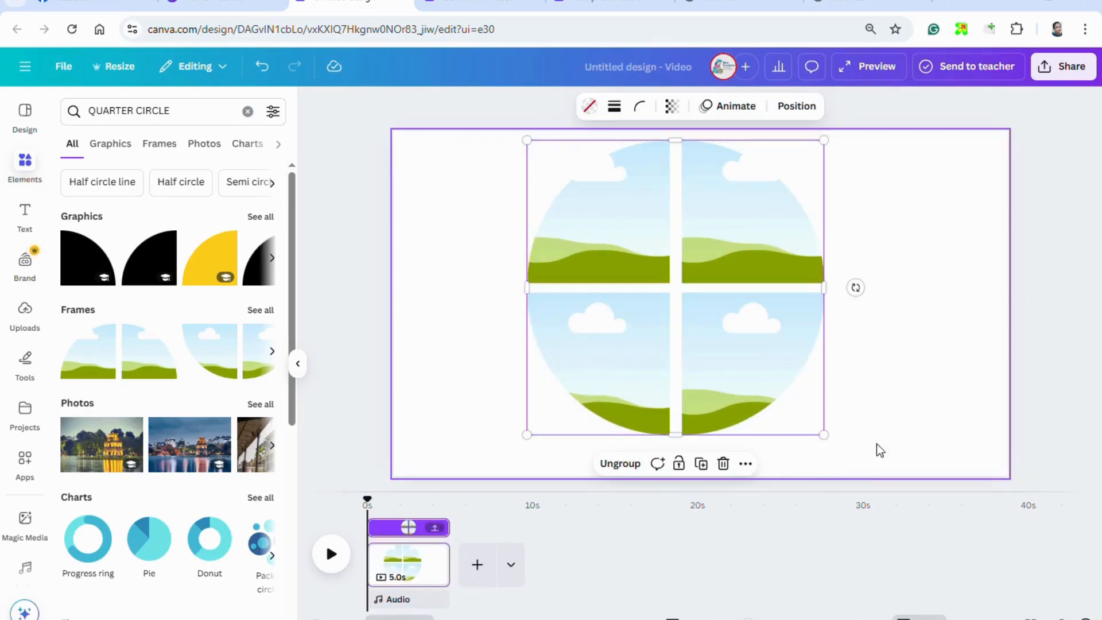
{"action": "left_click_drag", "start_coordinate": [856, 287], "coordinate": [824, 139]}
{"action": "left_click", "coordinate": [784, 164]}
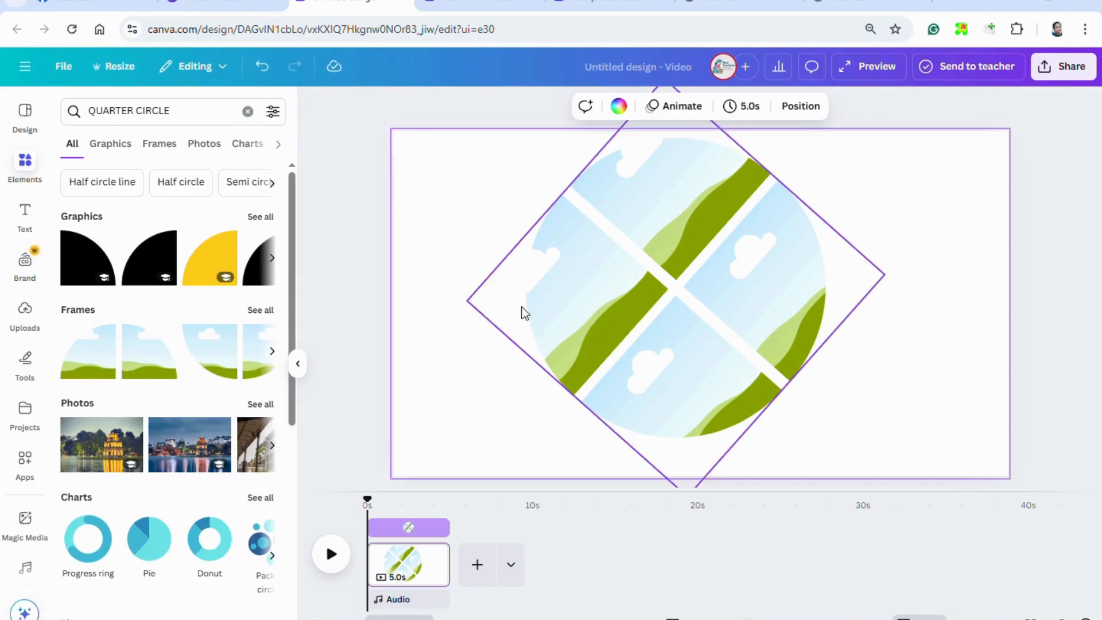
- Fill the bottom quarter frame with the uploaded Ascorbic Acid Ultima-C box image
{"action": "left_click", "coordinate": [25, 313]}
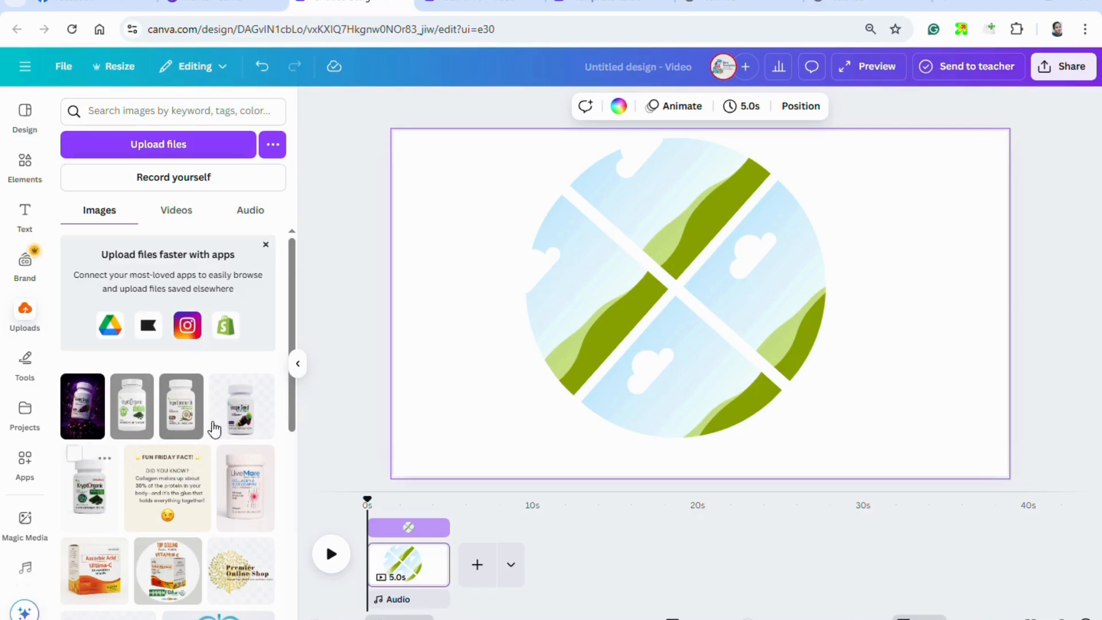
{"action": "mouse_move", "coordinate": [268, 381]}
{"action": "left_click", "coordinate": [110, 597]}
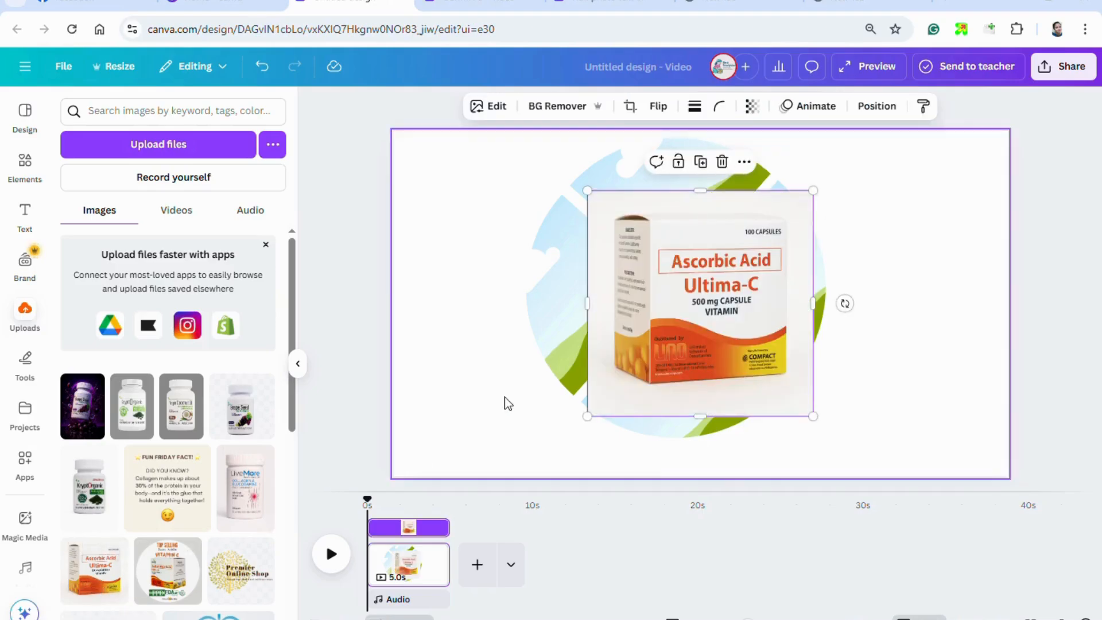
{"action": "left_click_drag", "start_coordinate": [717, 330], "coordinate": [700, 391]}
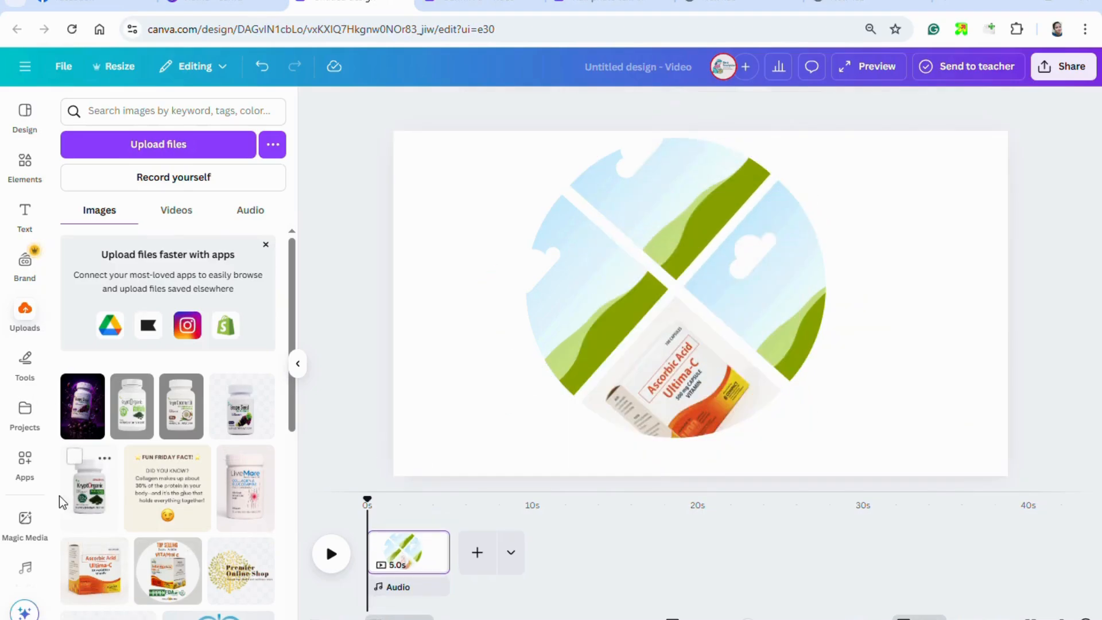
- Fill the left frame with the purple Grape Seed image, the right with KryptOrganic and the top with Virgin Coconut Oil
{"action": "left_click", "coordinate": [90, 424]}
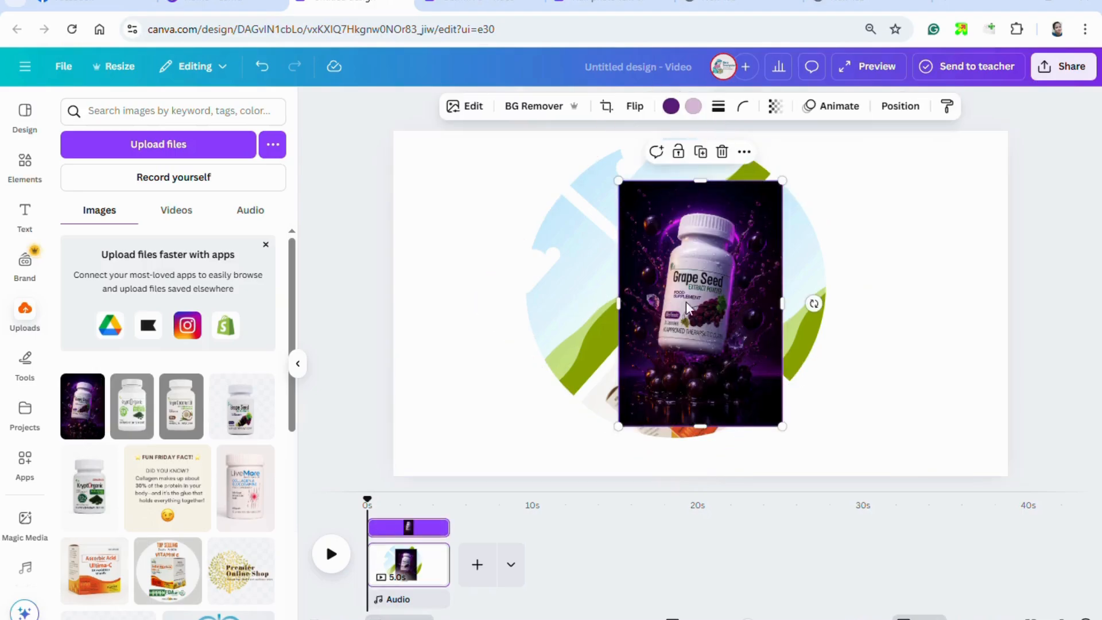
{"action": "left_click_drag", "start_coordinate": [701, 287], "coordinate": [603, 299]}
{"action": "left_click", "coordinate": [136, 419]}
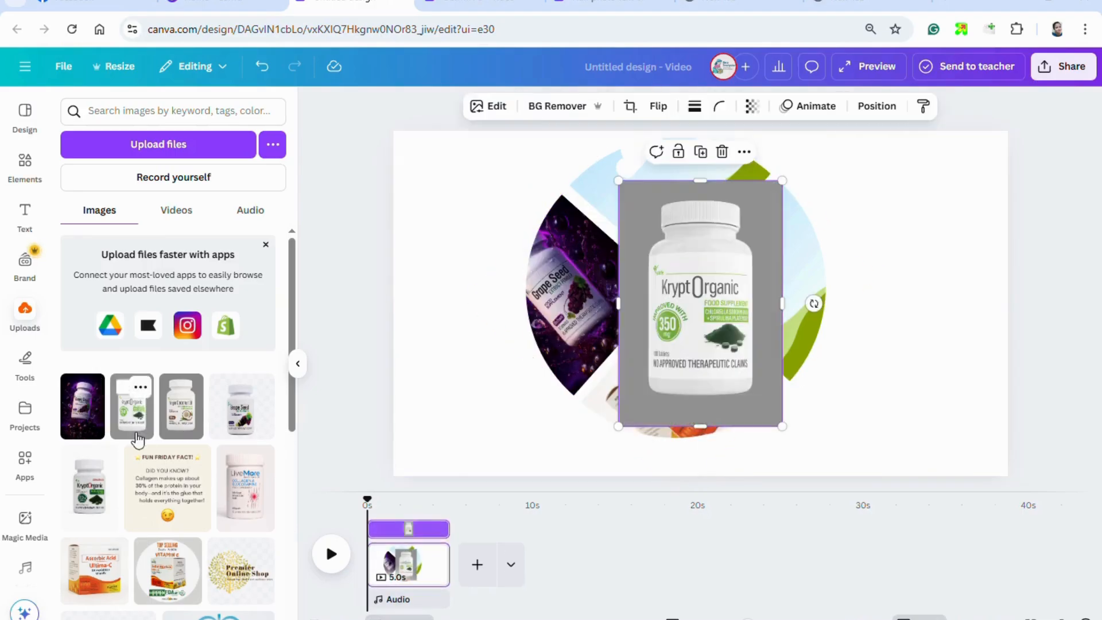
{"action": "left_click_drag", "start_coordinate": [692, 307], "coordinate": [686, 271]}
{"action": "left_click", "coordinate": [181, 408]}
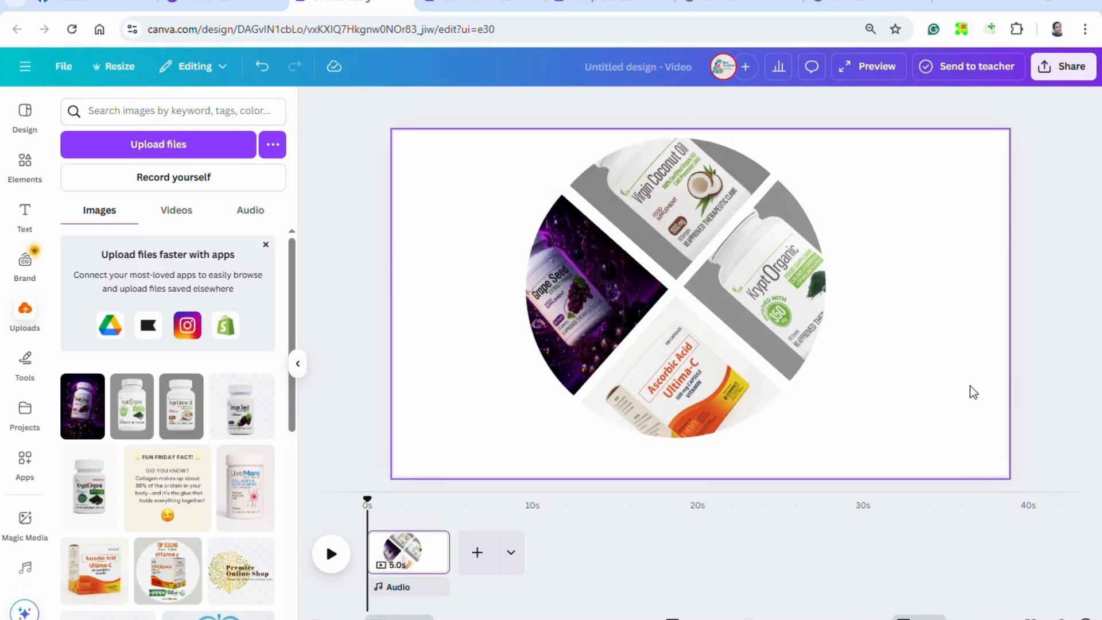
{"action": "left_click", "coordinate": [894, 384]}
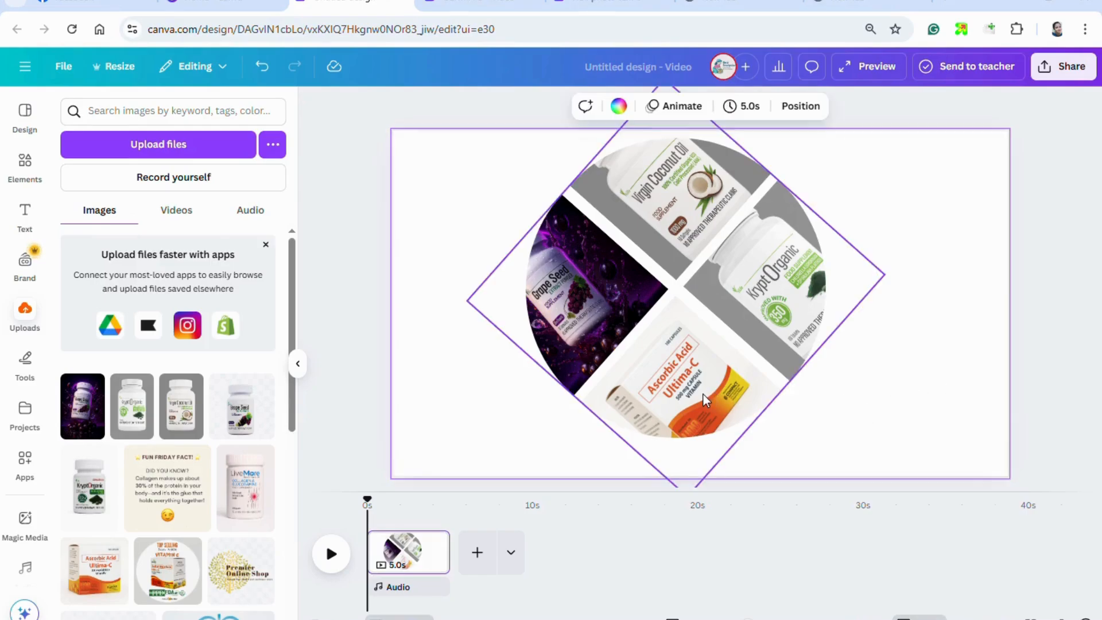
- Rotate the Ascorbic Acid image inside the bottom frame to 49.3° so the box stands upright
{"action": "double_click", "coordinate": [704, 395]}
{"action": "left_click_drag", "start_coordinate": [769, 462], "coordinate": [688, 494]}
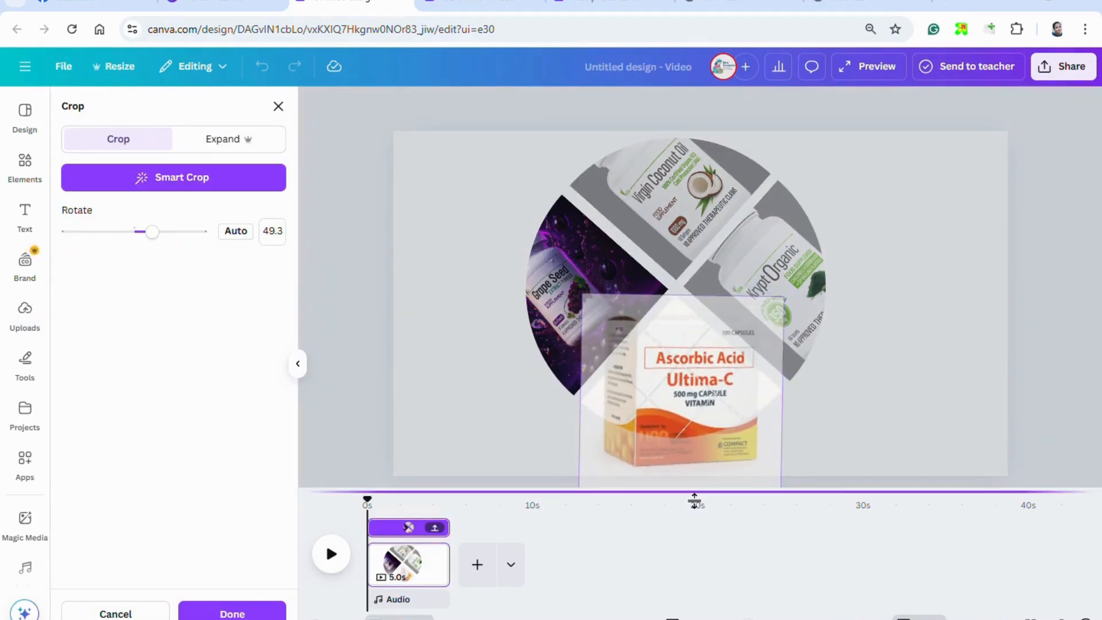
{"action": "left_click", "coordinate": [766, 322]}
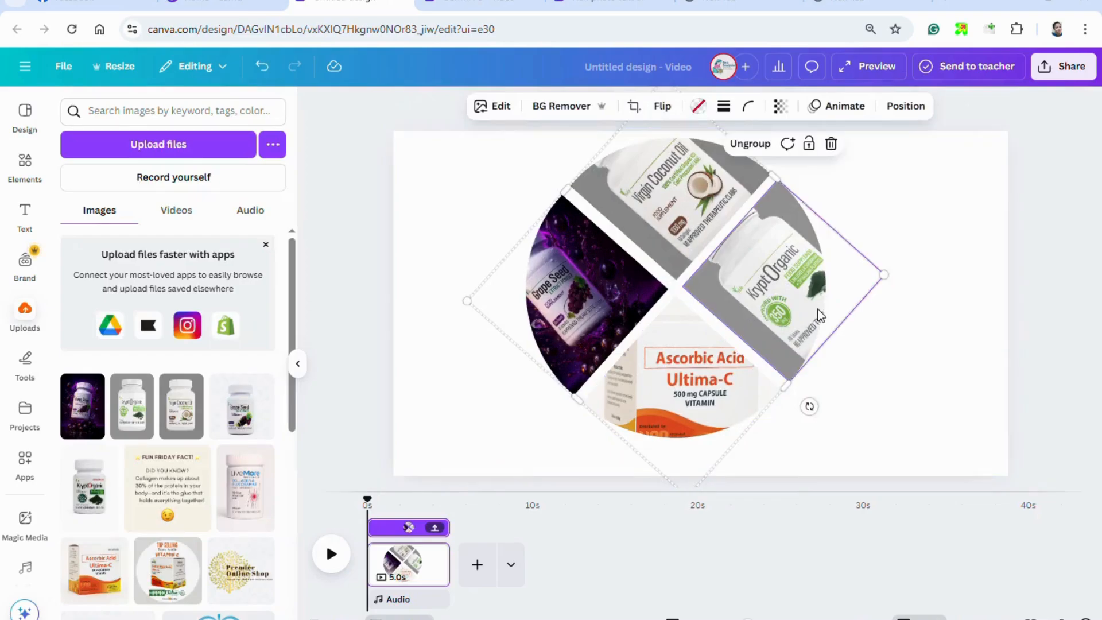
- Rotate the KryptOrganic image inside the right frame to -40.4° so the bottle lies sideways
{"action": "double_click", "coordinate": [797, 298]}
{"action": "left_click_drag", "start_coordinate": [891, 383], "coordinate": [904, 298]}
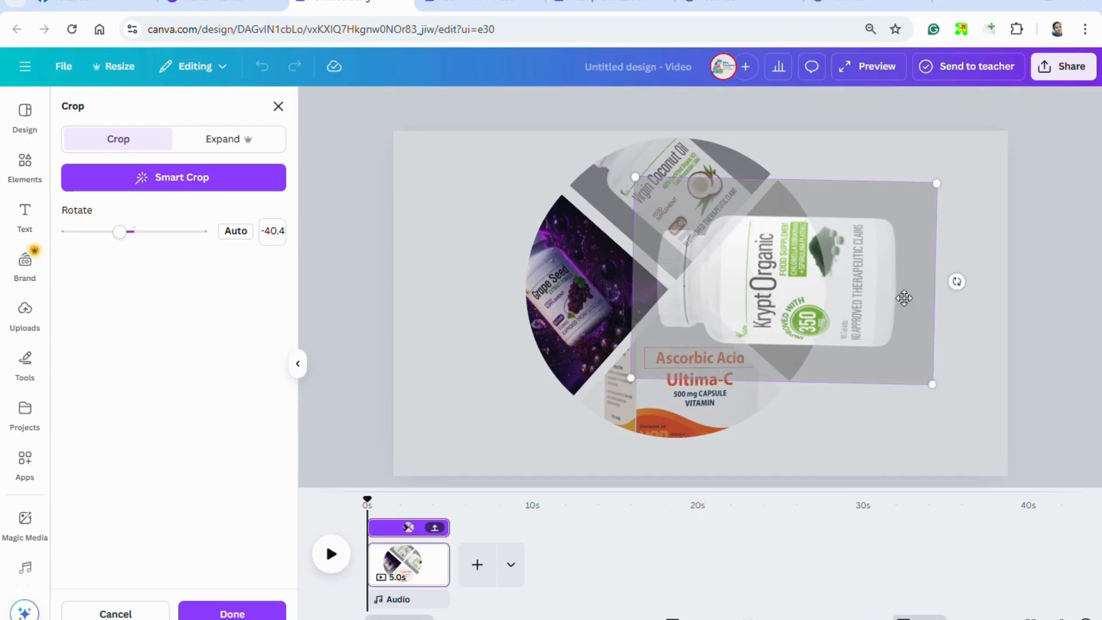
{"action": "left_click", "coordinate": [982, 303]}
- Rotate the Virgin Coconut Oil image inside the top frame to -130.4° so the bottle stands upside down
{"action": "left_click", "coordinate": [710, 232]}
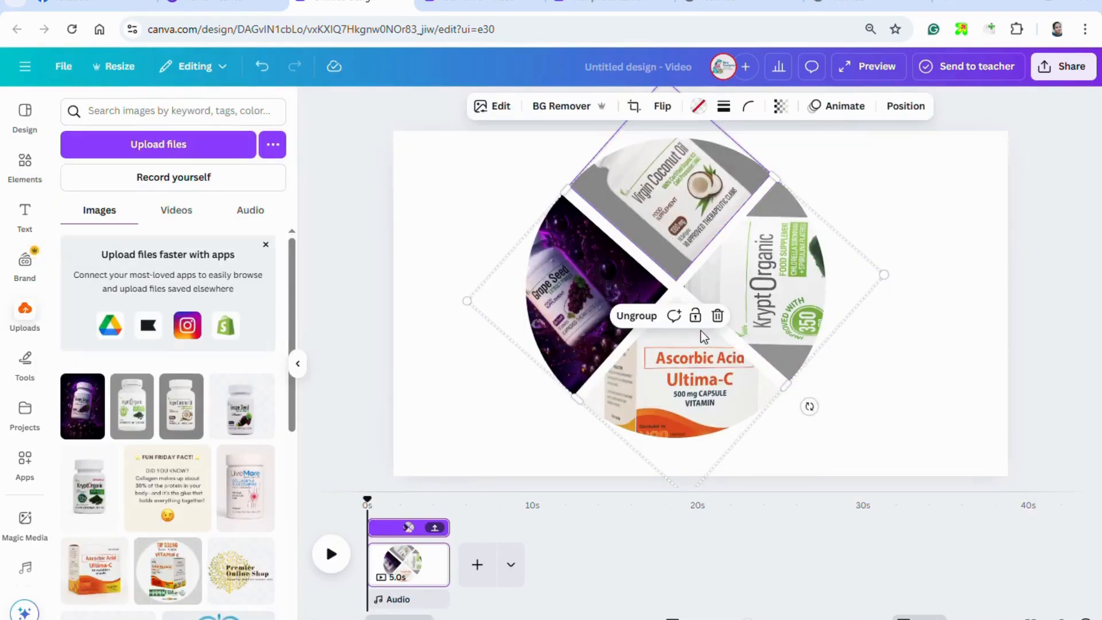
{"action": "double_click", "coordinate": [684, 212]}
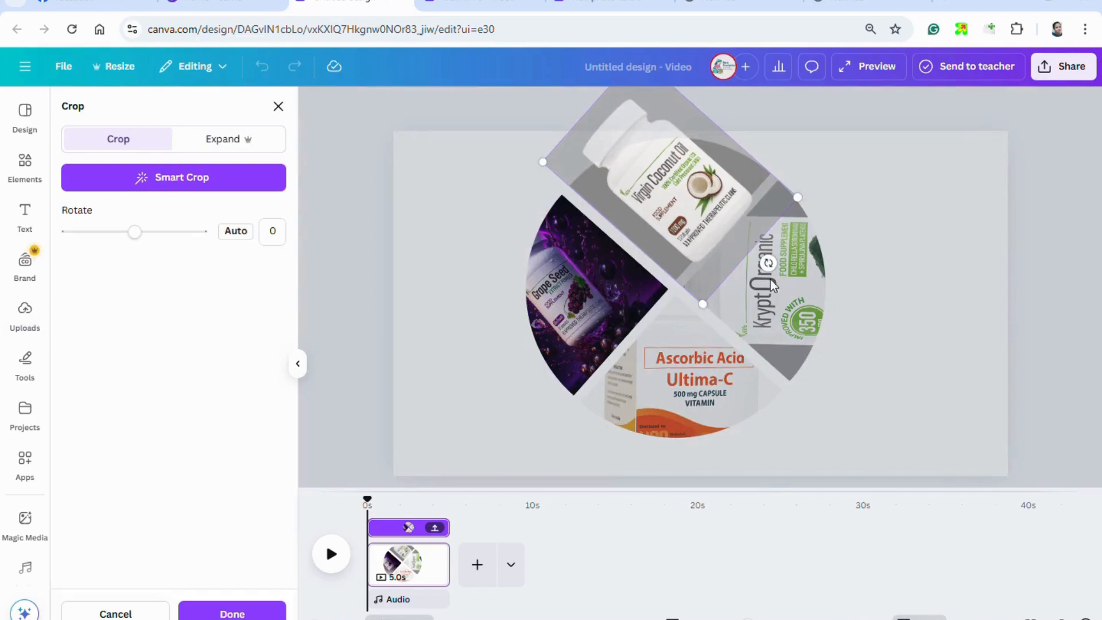
{"action": "left_click_drag", "start_coordinate": [786, 266], "coordinate": [673, 87]}
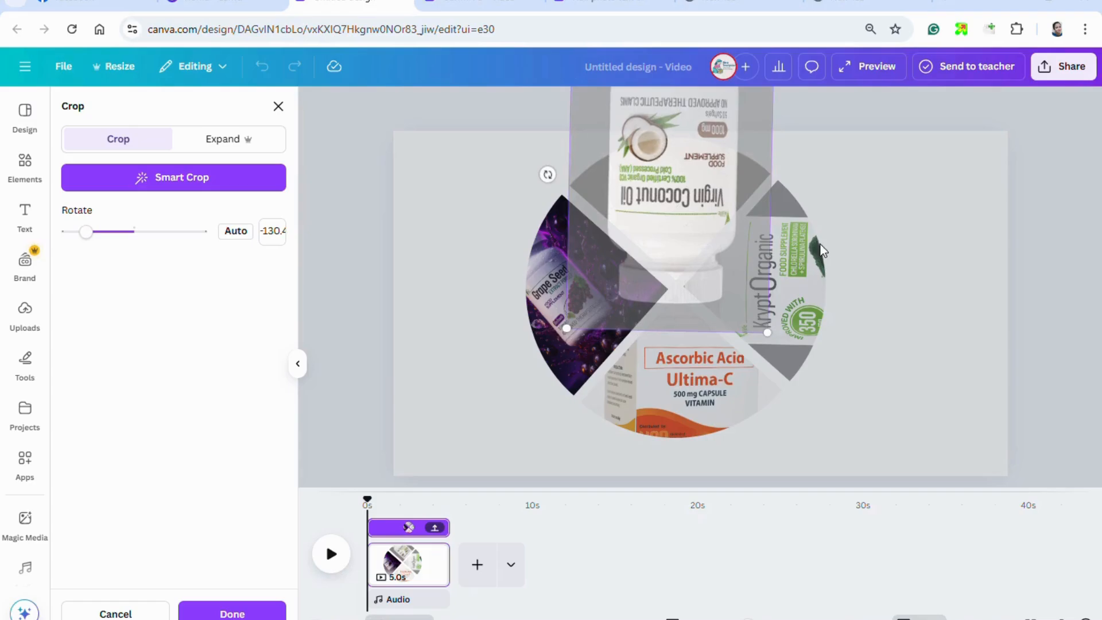
{"action": "left_click", "coordinate": [902, 253]}
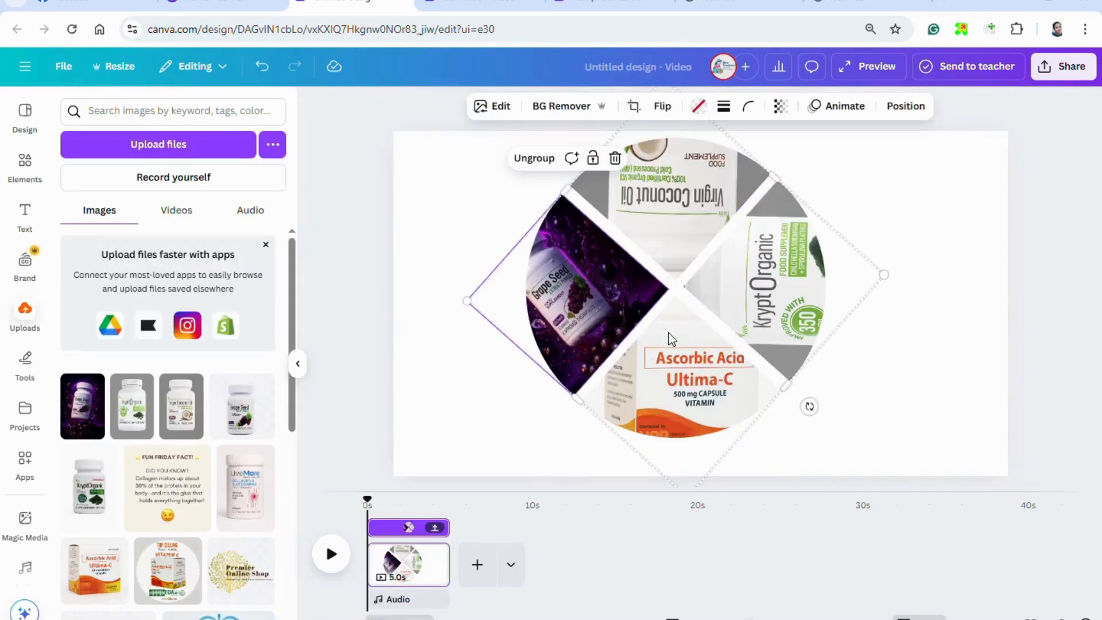
- Rotate the Grape Seed image inside the left frame so the bottle lies sideways with its cap toward the circle's centre
{"action": "double_click", "coordinate": [597, 305]}
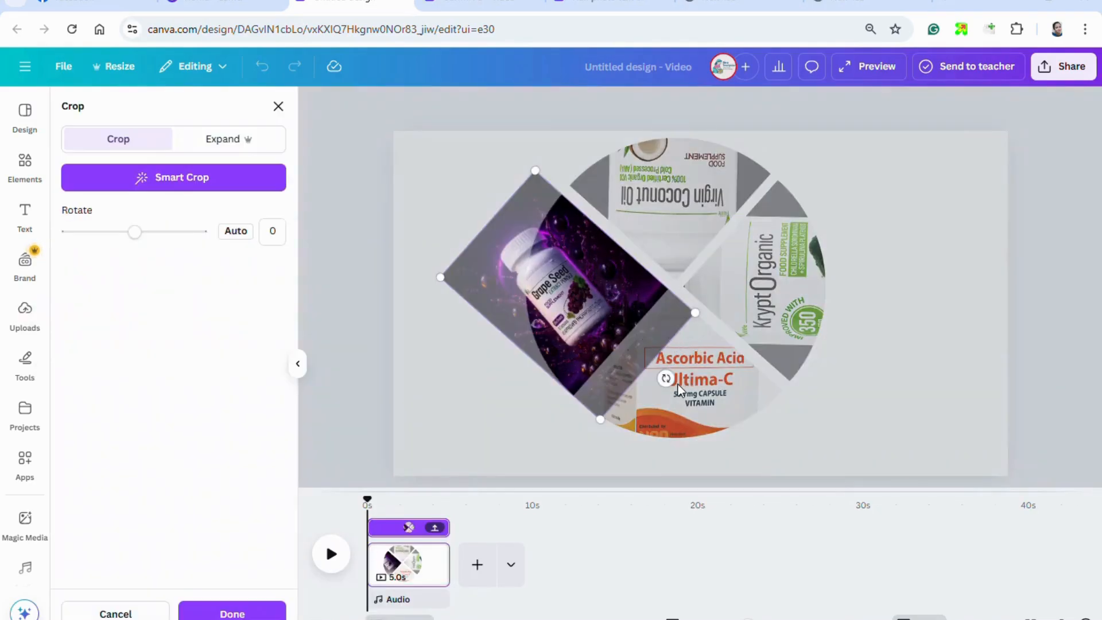
{"action": "left_click_drag", "start_coordinate": [666, 378], "coordinate": [566, 304]}
{"action": "left_click", "coordinate": [934, 304]}
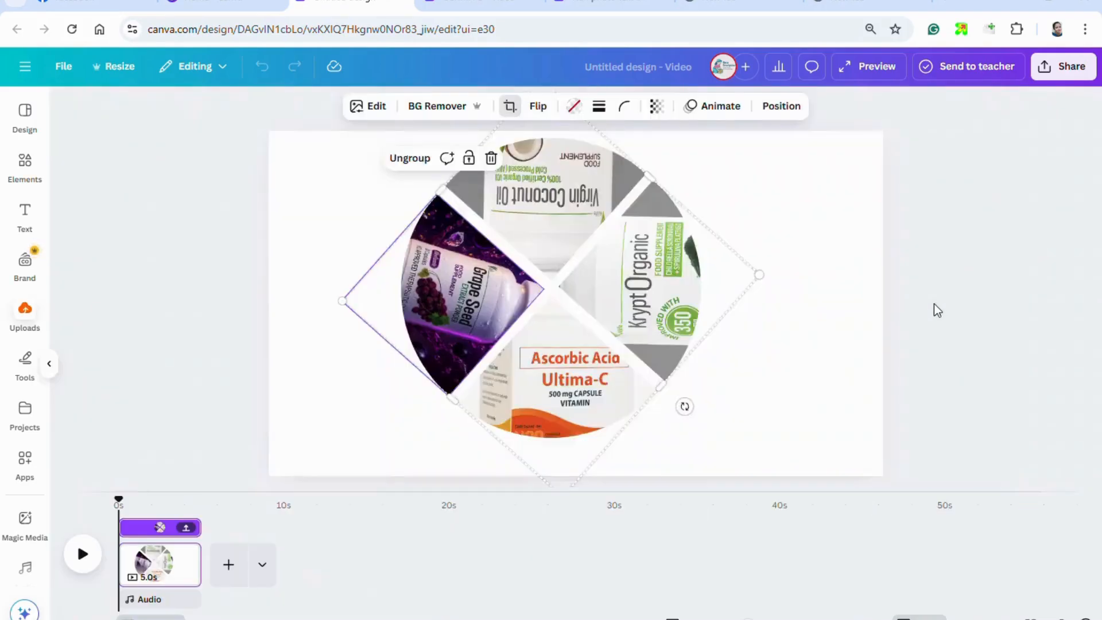
{"action": "left_click", "coordinate": [935, 304]}
- Enlarge the grouped circle of frames until it extends well beyond the page edges
{"action": "left_click", "coordinate": [808, 294]}
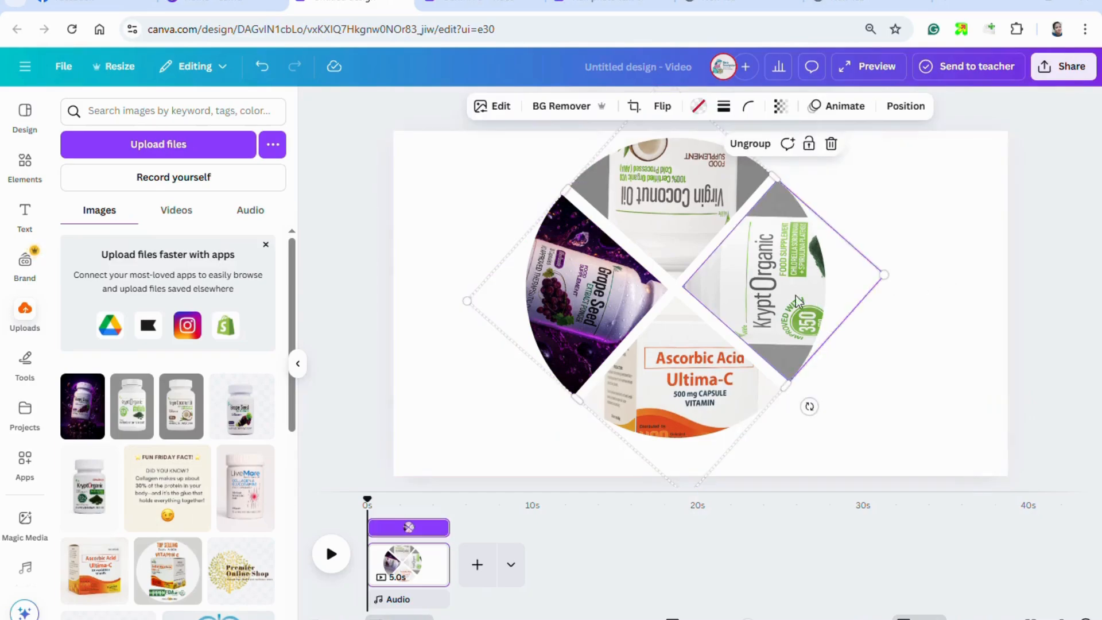
{"action": "left_click_drag", "start_coordinate": [897, 281], "coordinate": [1085, 270]}
{"action": "left_click_drag", "start_coordinate": [480, 310], "coordinate": [409, 314]}
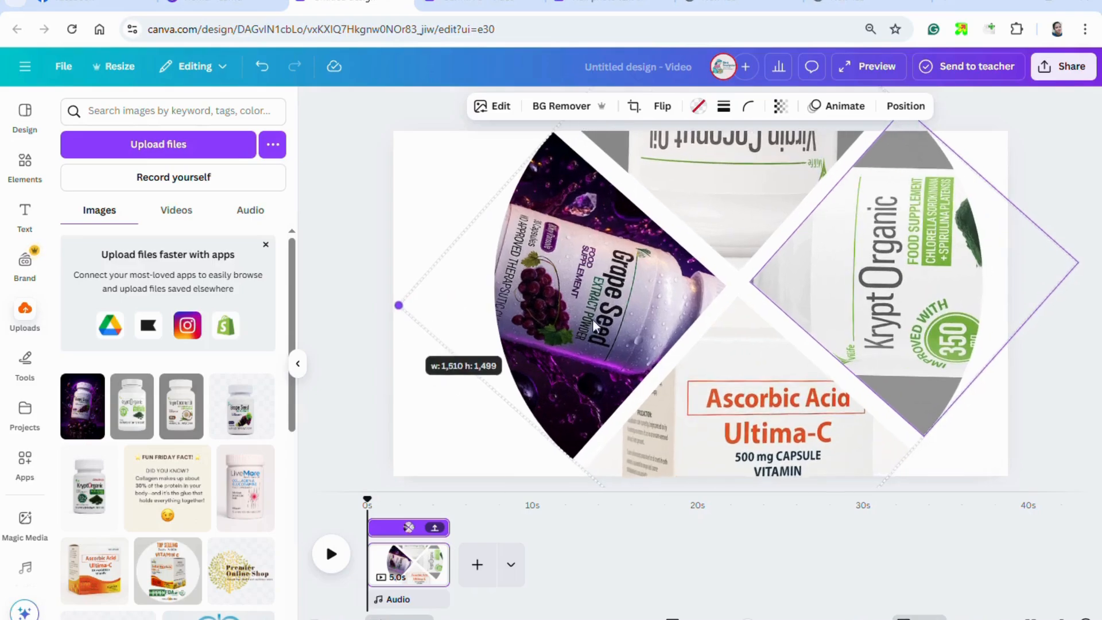
{"action": "left_click_drag", "start_coordinate": [799, 304], "coordinate": [547, 477]}
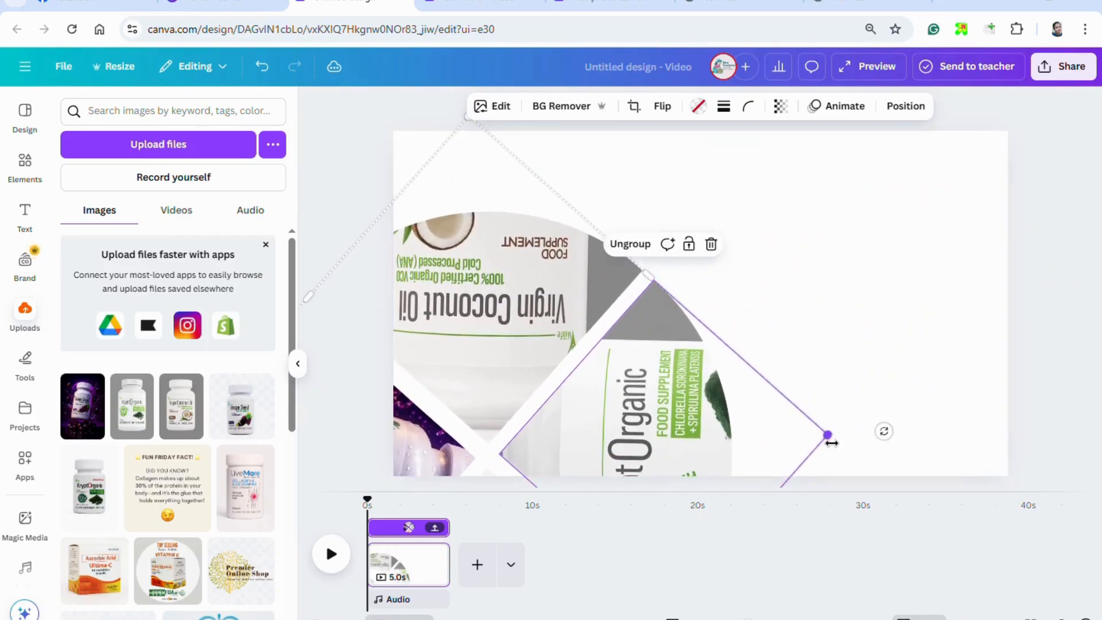
{"action": "left_click_drag", "start_coordinate": [828, 435], "coordinate": [891, 433]}
{"action": "left_click_drag", "start_coordinate": [748, 447], "coordinate": [782, 357]}
{"action": "left_click_drag", "start_coordinate": [733, 327], "coordinate": [664, 501]}
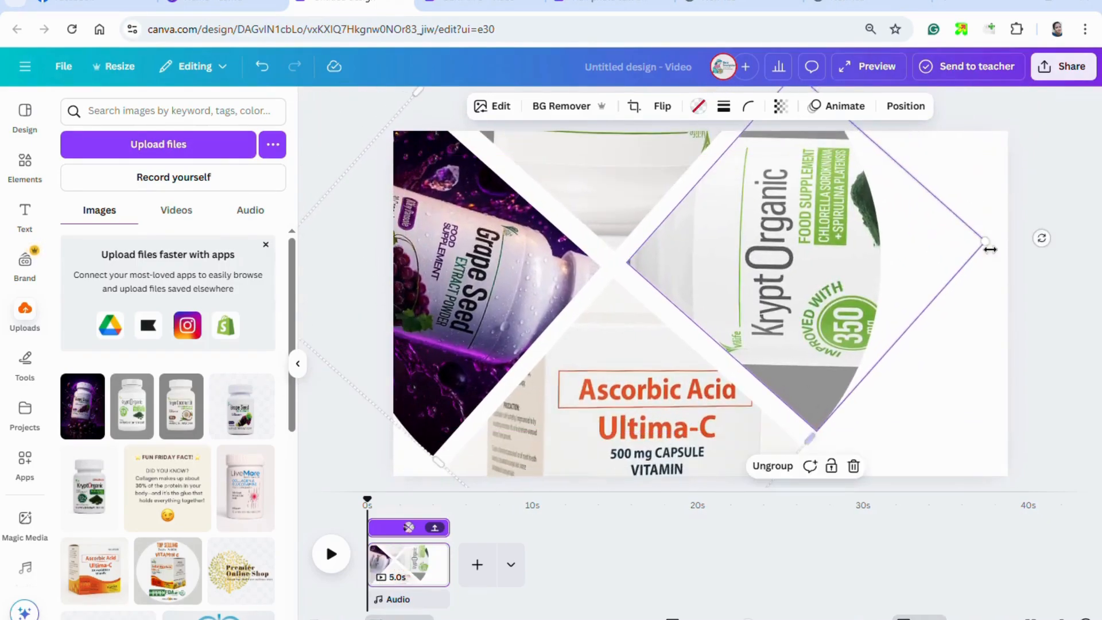
{"action": "left_click_drag", "start_coordinate": [987, 250], "coordinate": [1072, 236]}
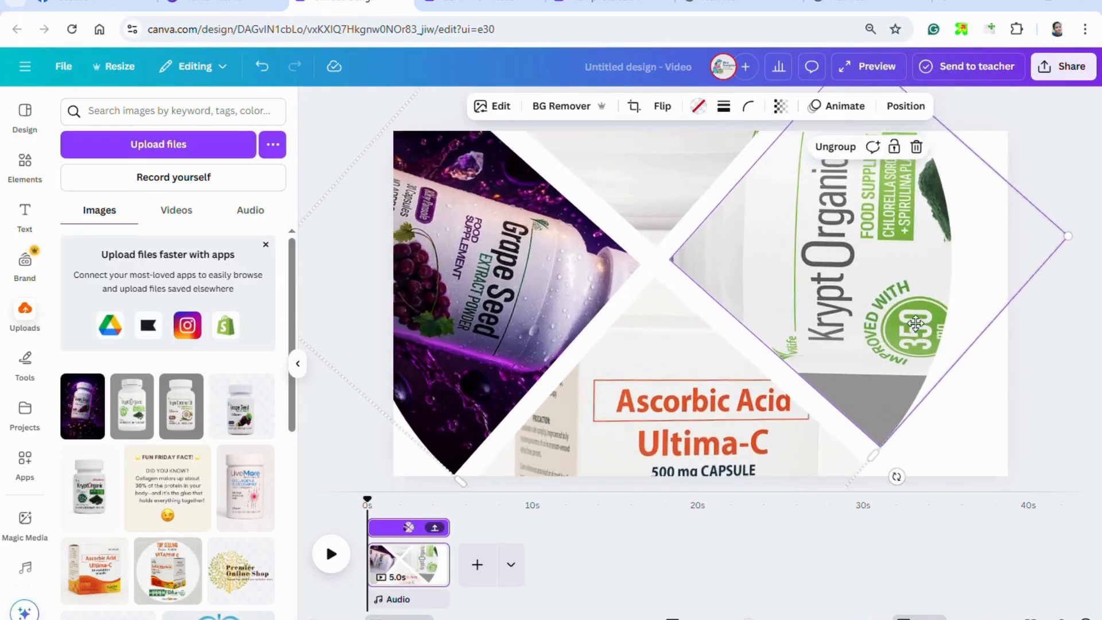
- Position the enlarged circle so the Ascorbic Acid frame sits centred in the page's upper part, leaving blank space beneath
{"action": "left_click_drag", "start_coordinate": [914, 322], "coordinate": [902, 233]}
{"action": "left_click_drag", "start_coordinate": [731, 478], "coordinate": [731, 450]}
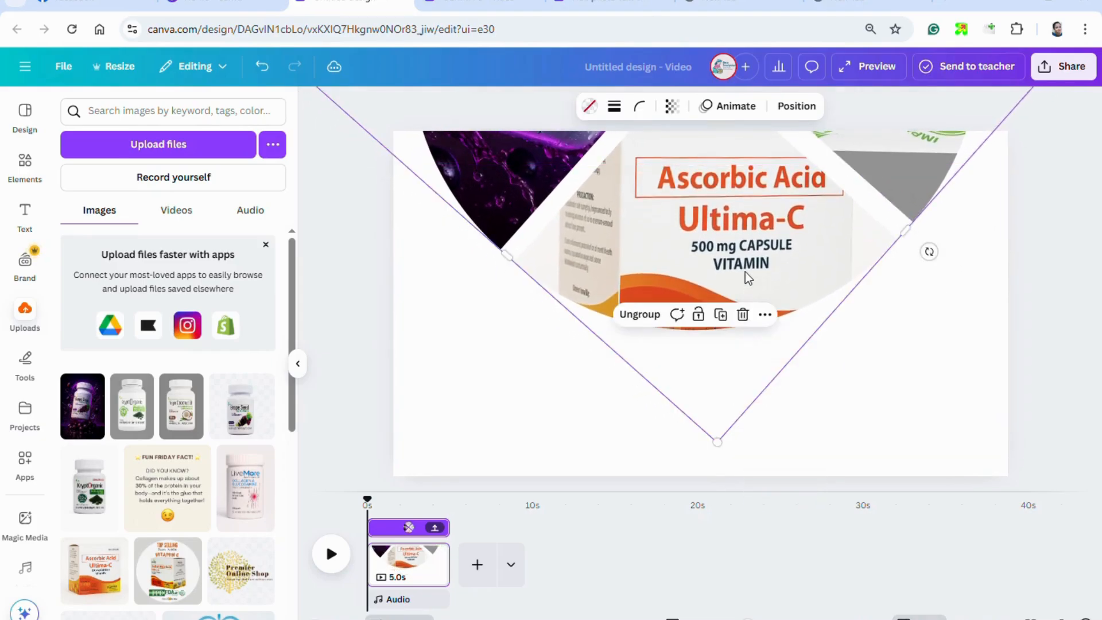
{"action": "left_click_drag", "start_coordinate": [753, 283], "coordinate": [752, 303]}
{"action": "left_click_drag", "start_coordinate": [729, 470], "coordinate": [731, 450]}
{"action": "left_click_drag", "start_coordinate": [723, 273], "coordinate": [738, 297]}
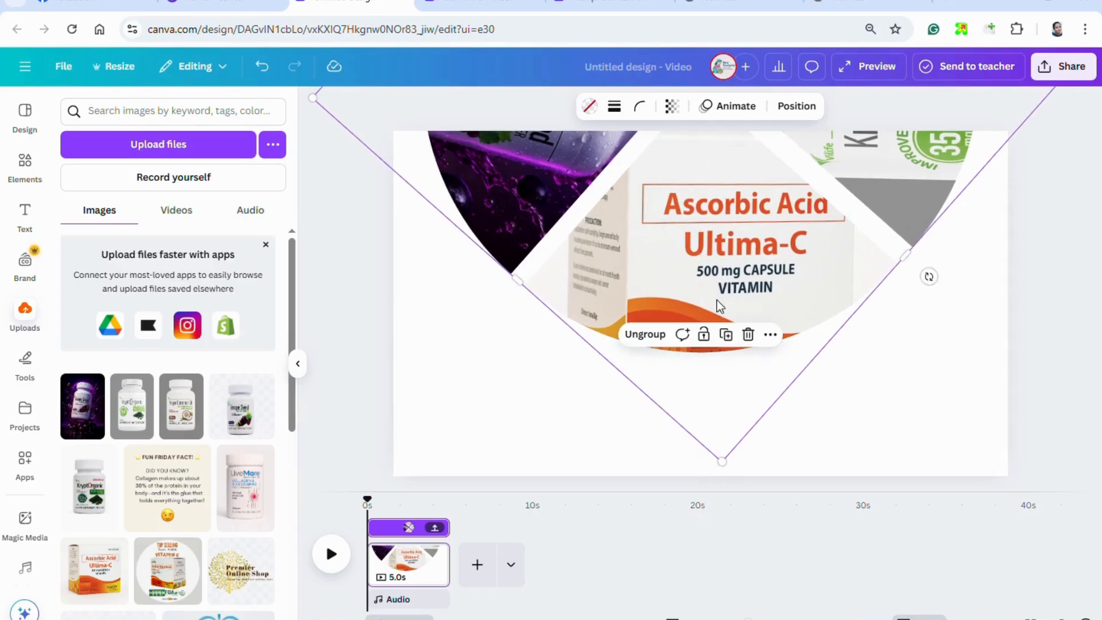
{"action": "left_click", "coordinate": [746, 273]}
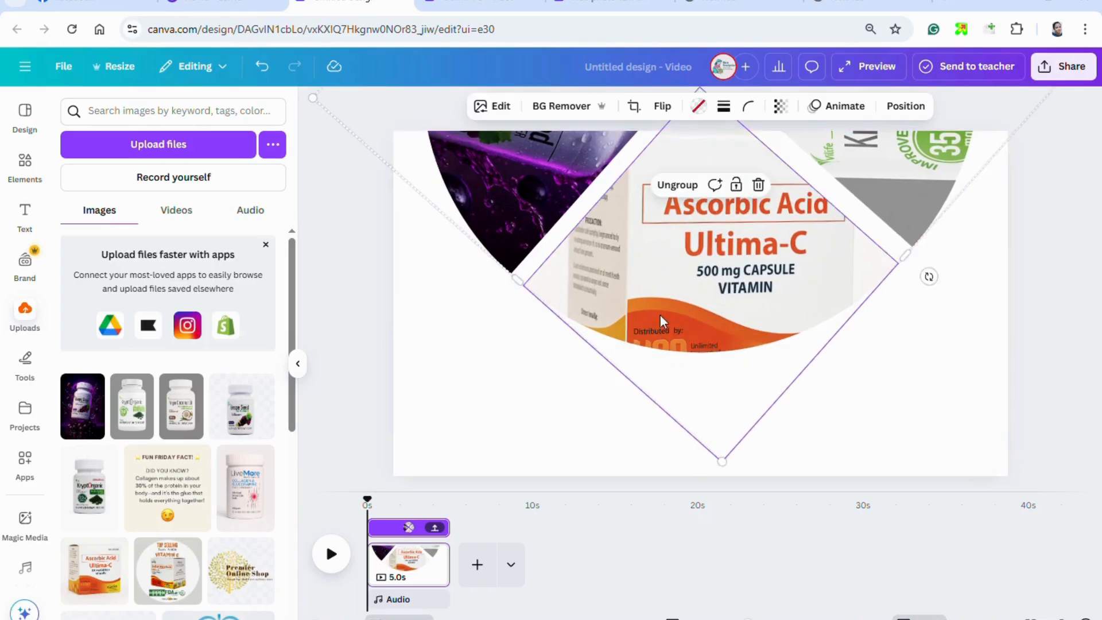
- Add a heading to the page and set its font to Anton
{"action": "left_click", "coordinate": [23, 221]}
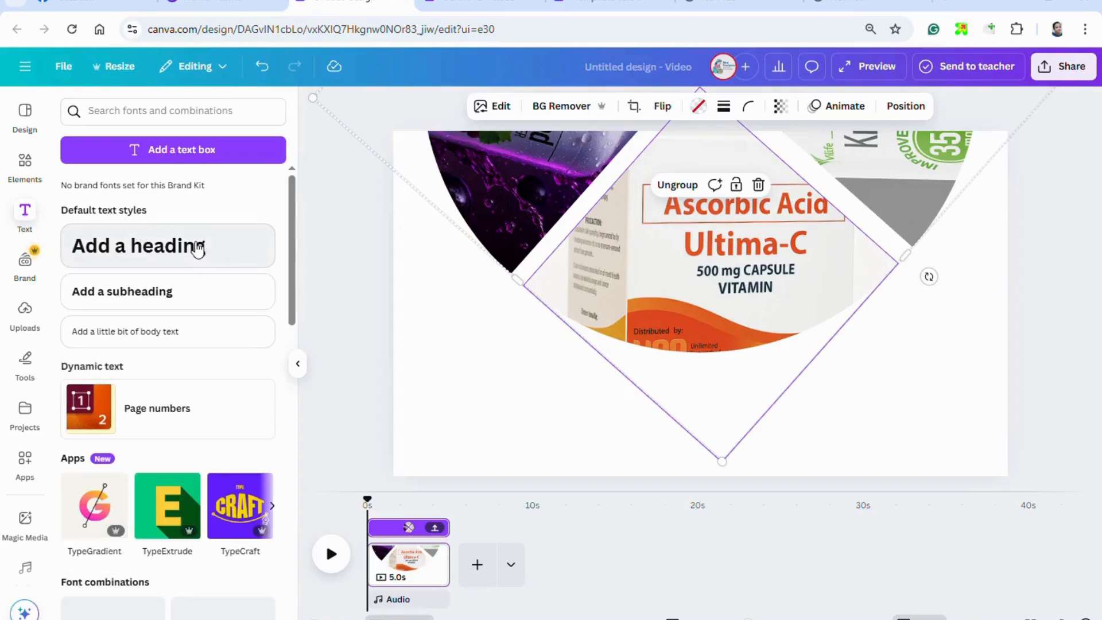
{"action": "left_click", "coordinate": [201, 249]}
{"action": "left_click", "coordinate": [457, 117]}
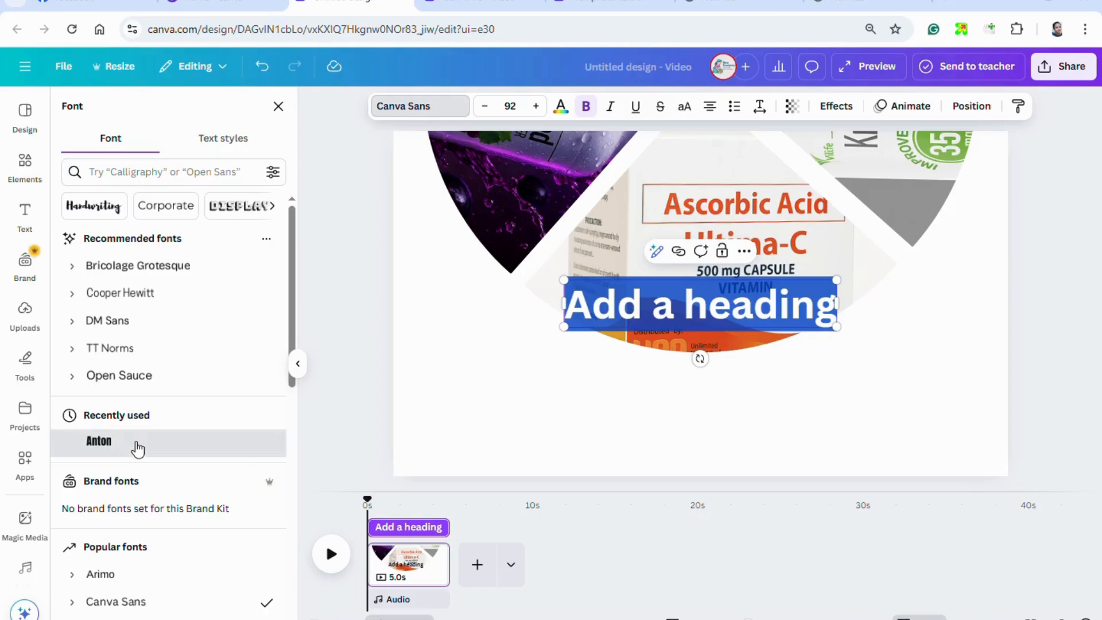
{"action": "left_click", "coordinate": [136, 444]}
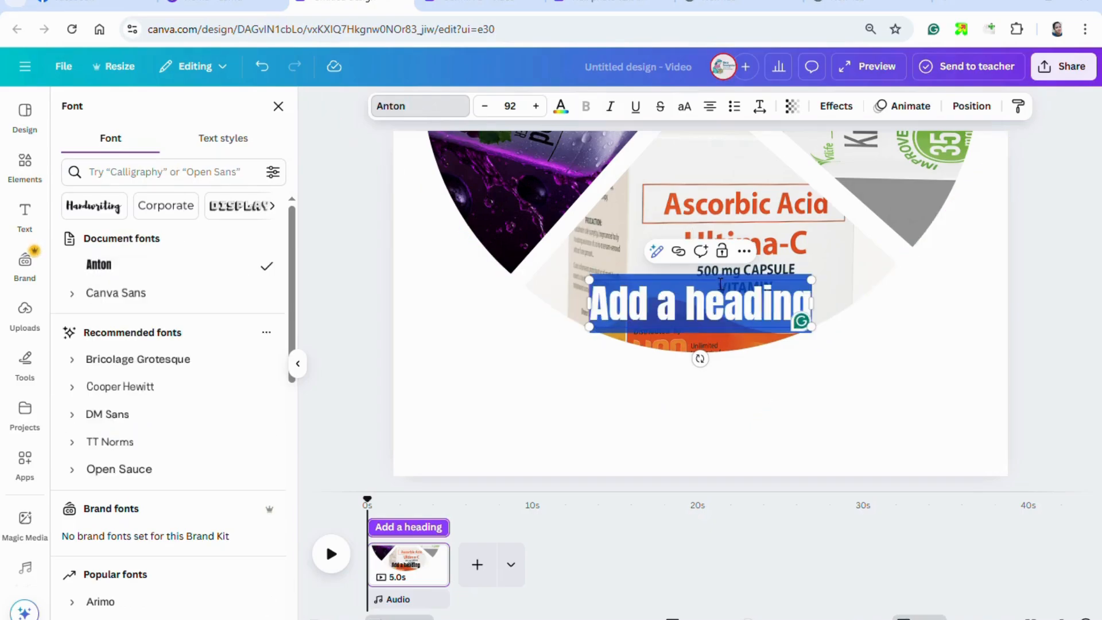
- Replace the heading's placeholder text with "ULTIMA C"
{"action": "type", "text": "ulti"}
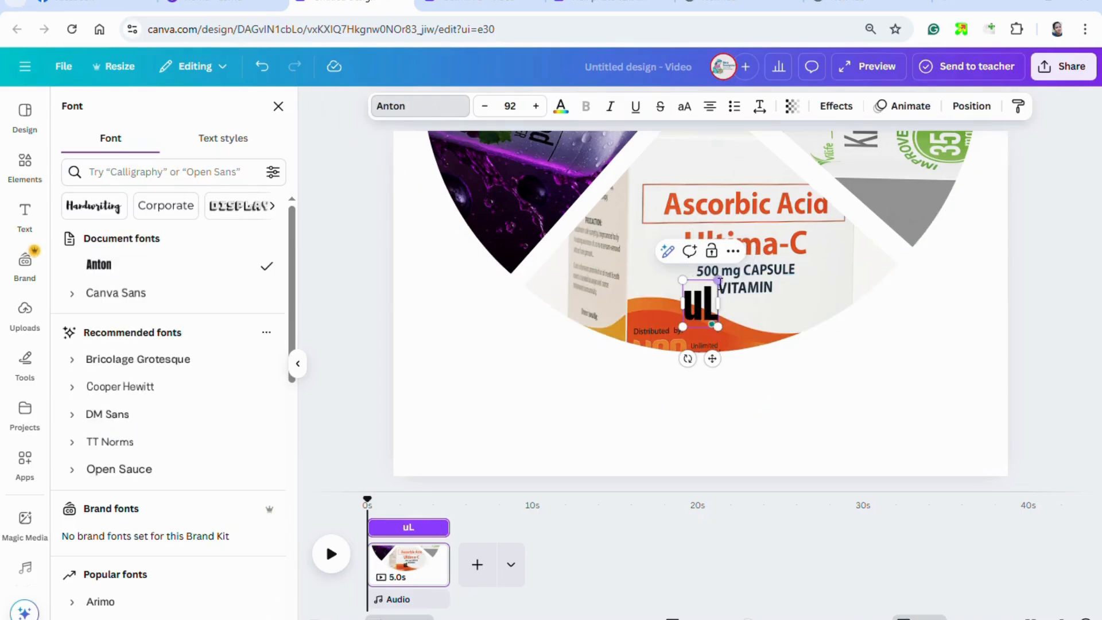
{"action": "key", "text": "BackSpace"}
{"action": "key", "text": "BackSpace"}
{"action": "key", "text": "BackSpace"}
{"action": "key", "text": "BackSpace"}
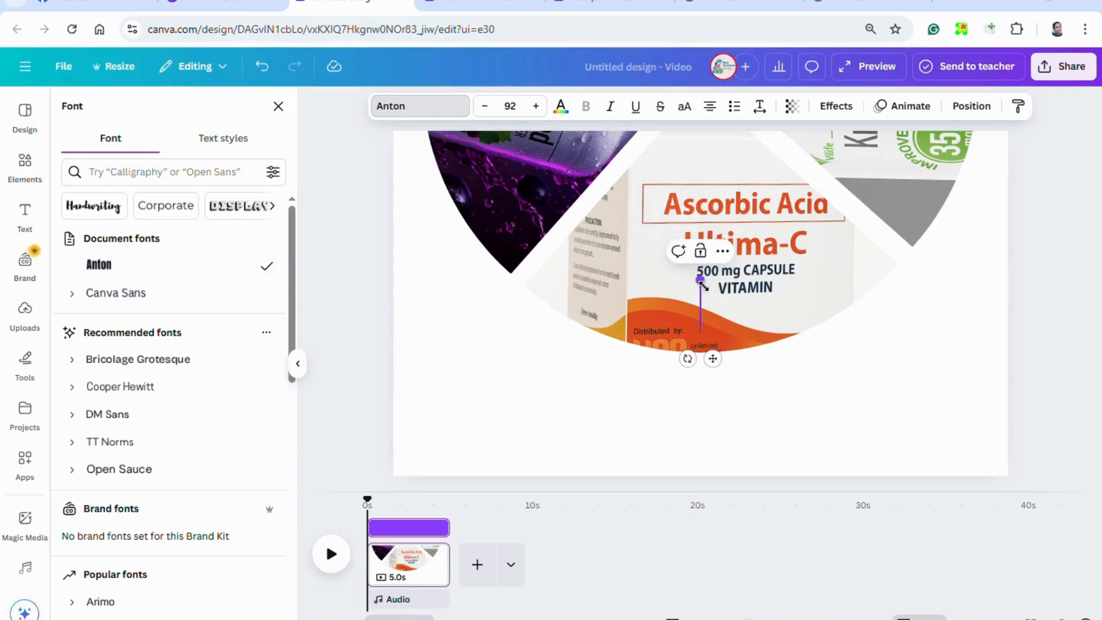
{"action": "type", "text": "U"}
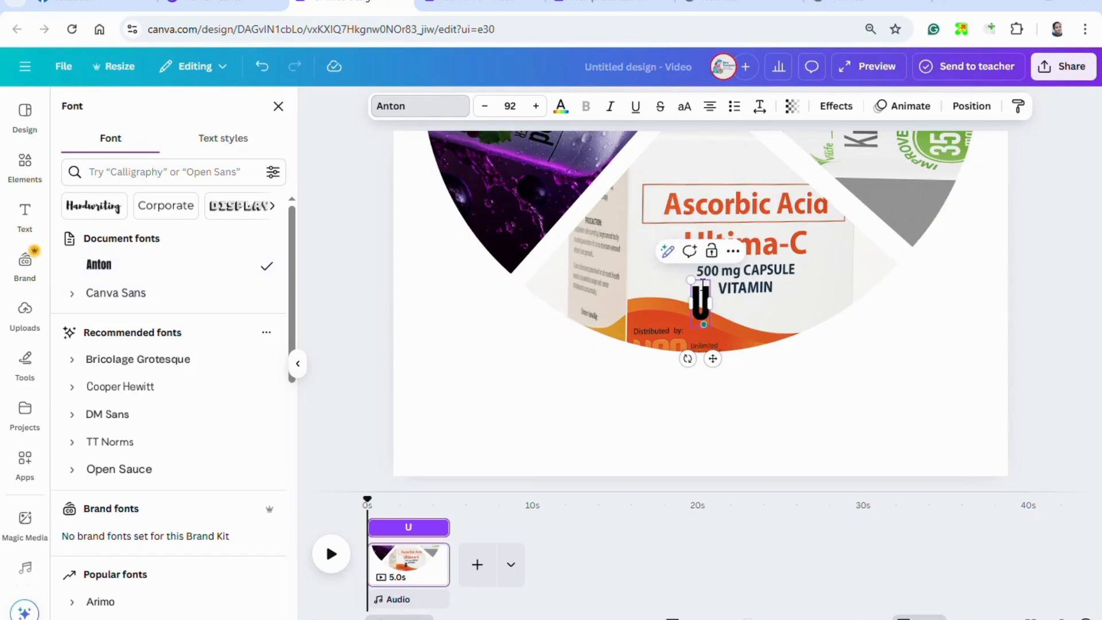
{"action": "type", "text": "LT"}
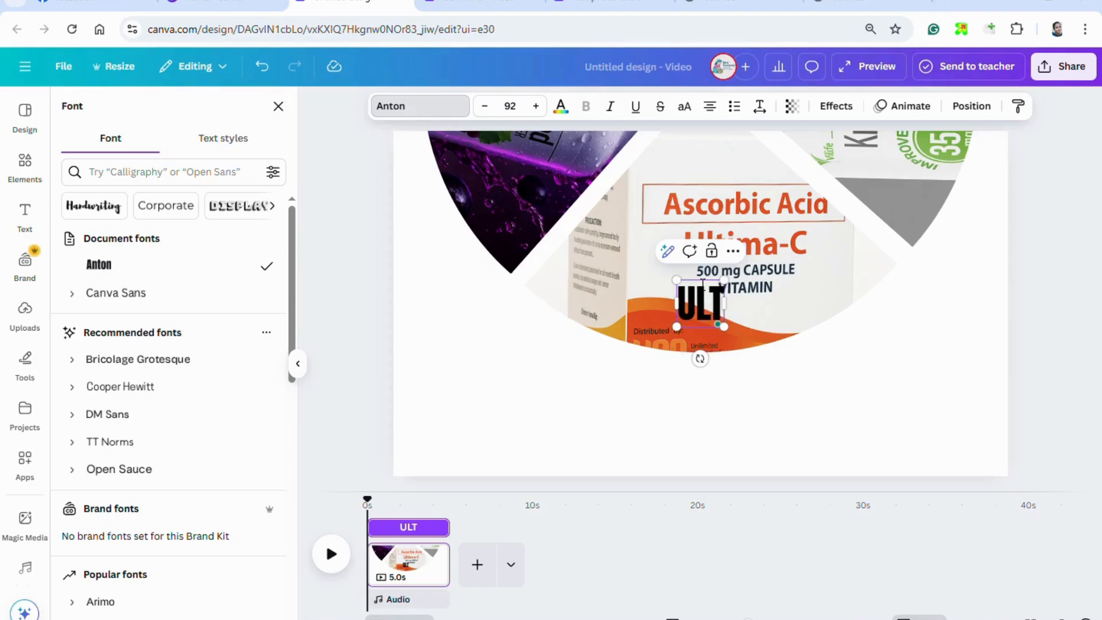
{"action": "type", "text": "IMA C"}
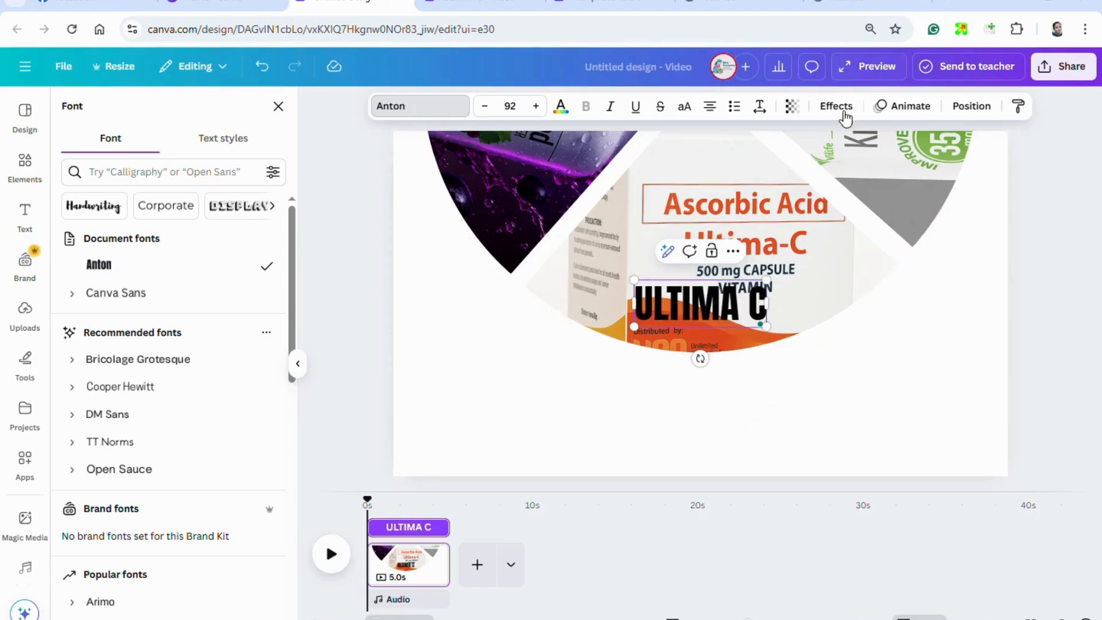
- Enlarge the ULTIMA C heading to size 210 and place it centred beneath the Ascorbic Acid frame
{"action": "left_click_drag", "start_coordinate": [767, 326], "coordinate": [913, 381]}
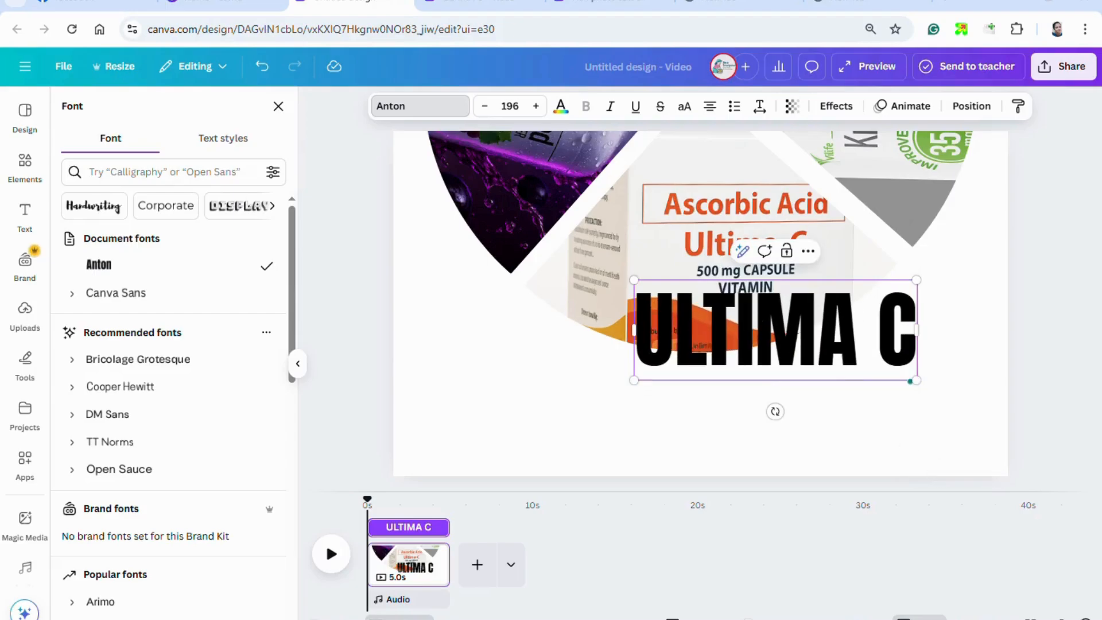
{"action": "left_click_drag", "start_coordinate": [641, 294], "coordinate": [544, 290]}
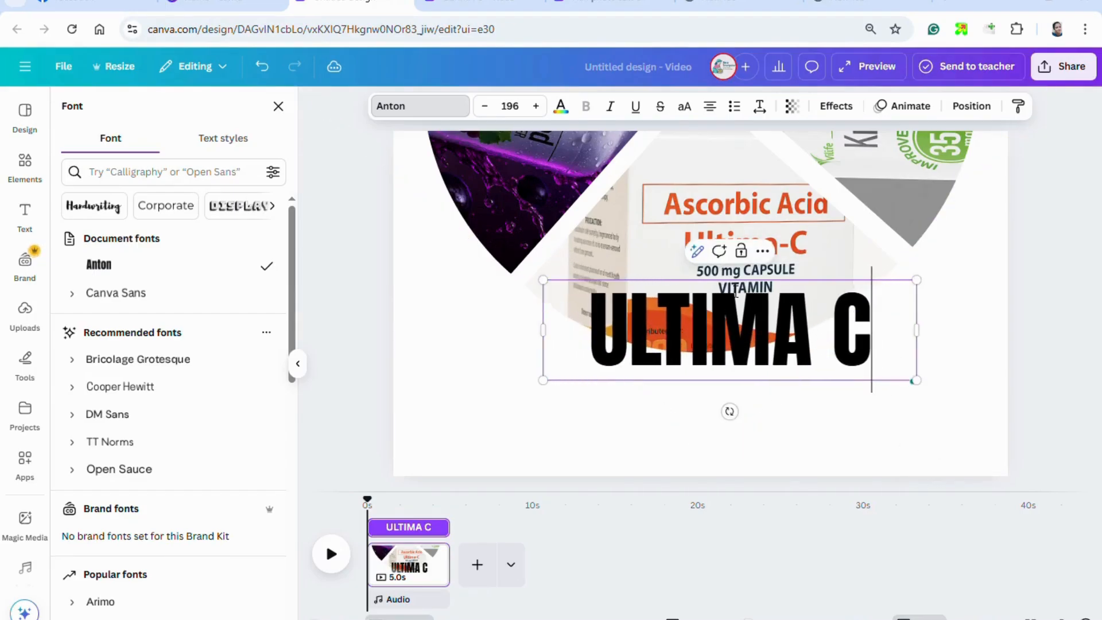
{"action": "left_click_drag", "start_coordinate": [916, 281], "coordinate": [942, 273]}
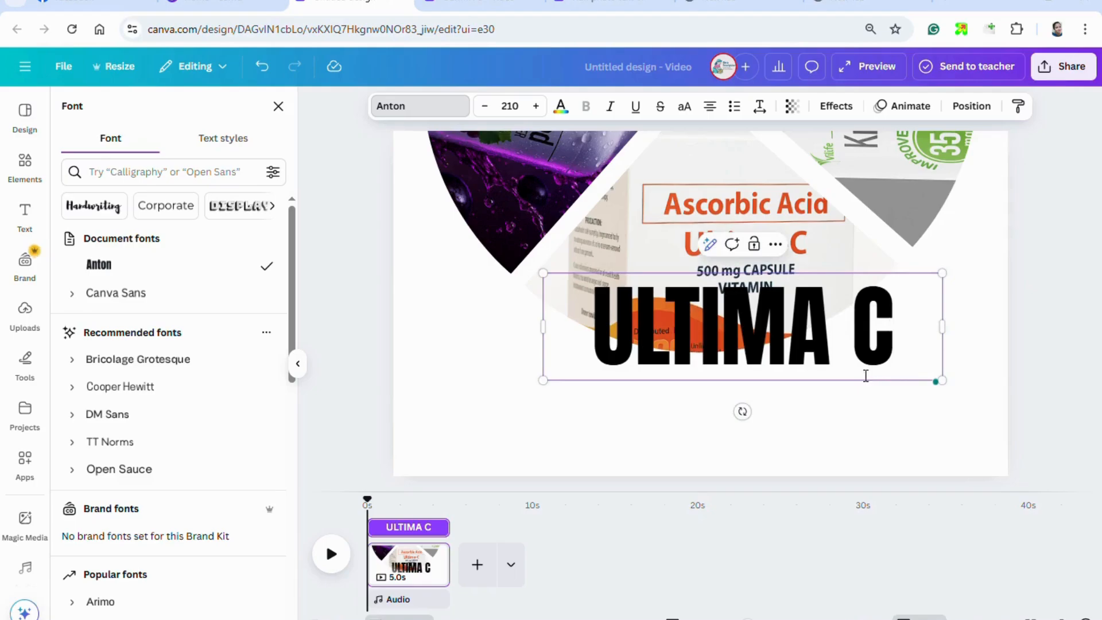
{"action": "left_click", "coordinate": [863, 423]}
{"action": "left_click", "coordinate": [878, 346]}
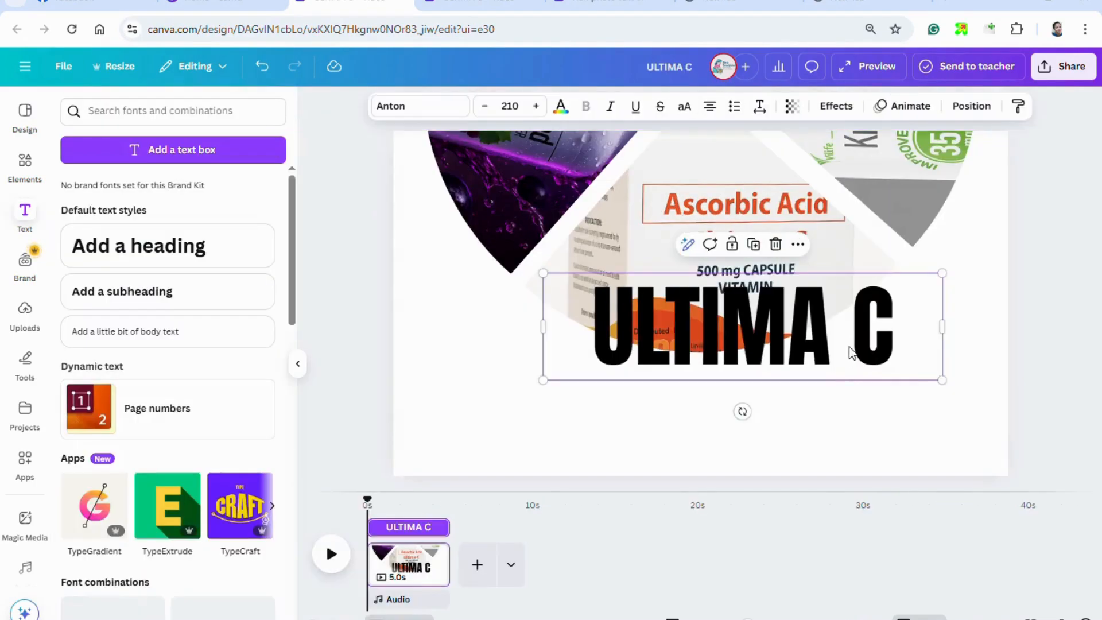
{"action": "left_click_drag", "start_coordinate": [851, 351], "coordinate": [808, 437]}
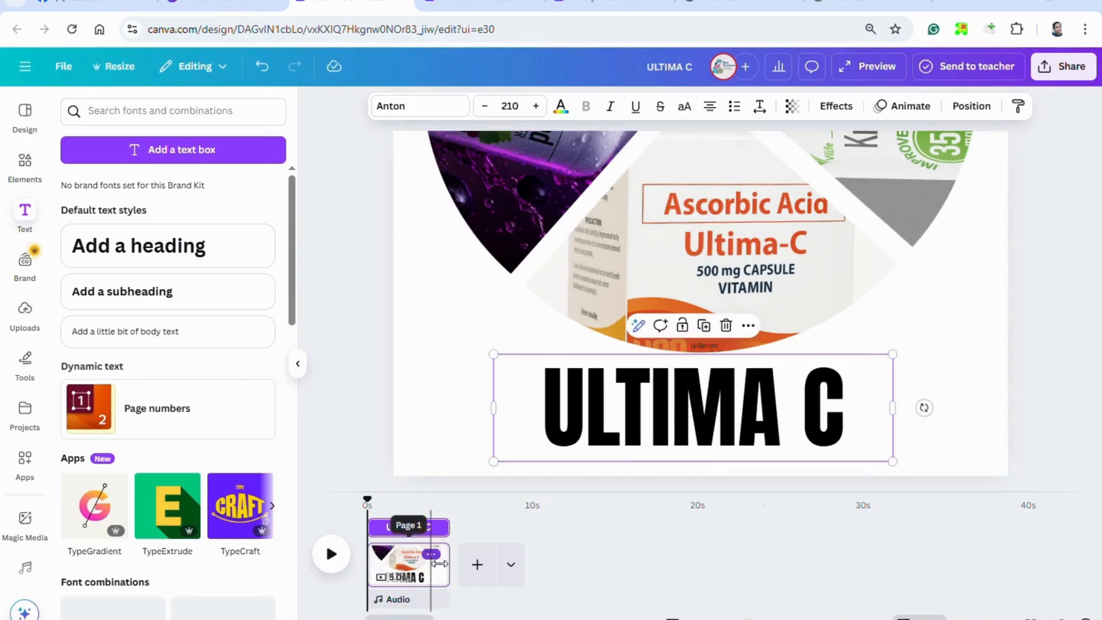
- Duplicate the ULTIMA C page and go to the copy
{"action": "left_click", "coordinate": [432, 555]}
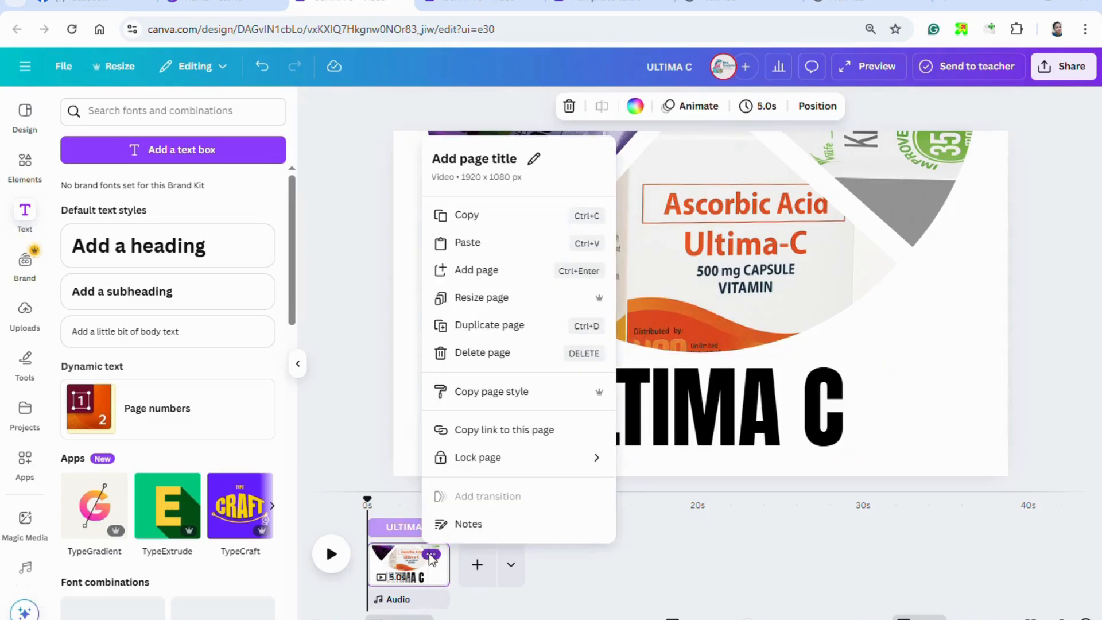
{"action": "left_click", "coordinate": [500, 326]}
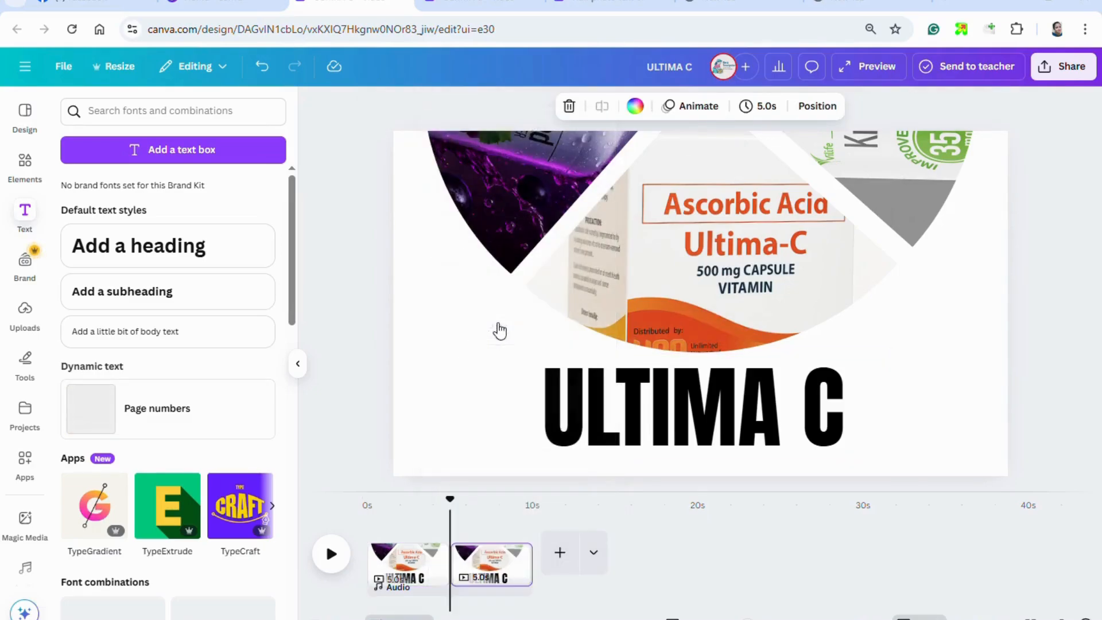
{"action": "left_click", "coordinate": [498, 556]}
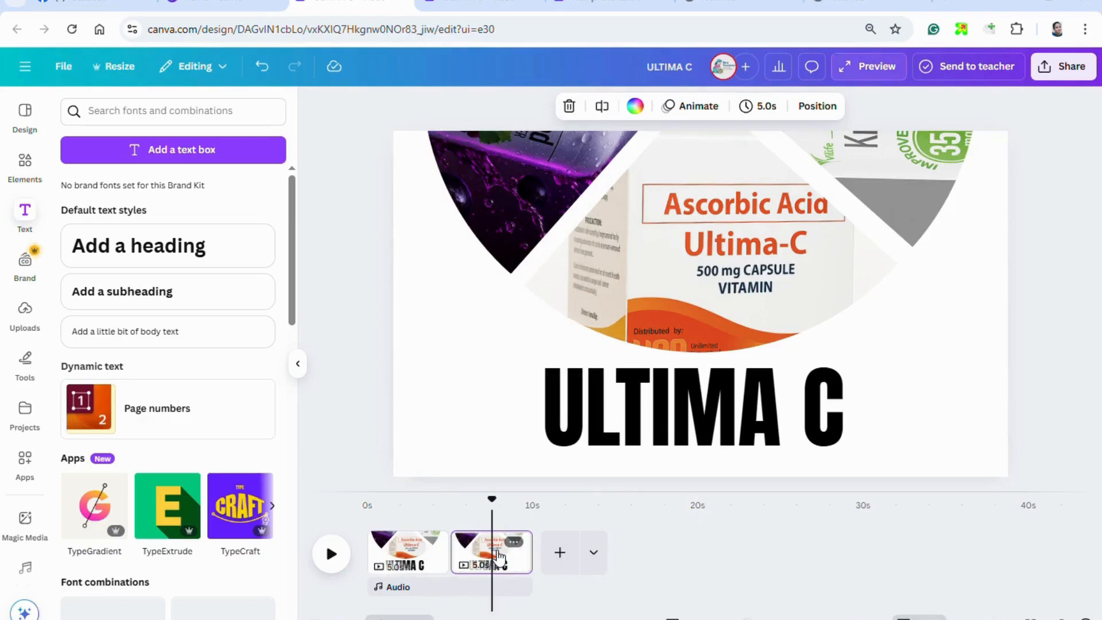
- Rotate the circle group on the second page a quarter turn so the Grape Seed frame faces down
{"action": "left_click", "coordinate": [737, 278]}
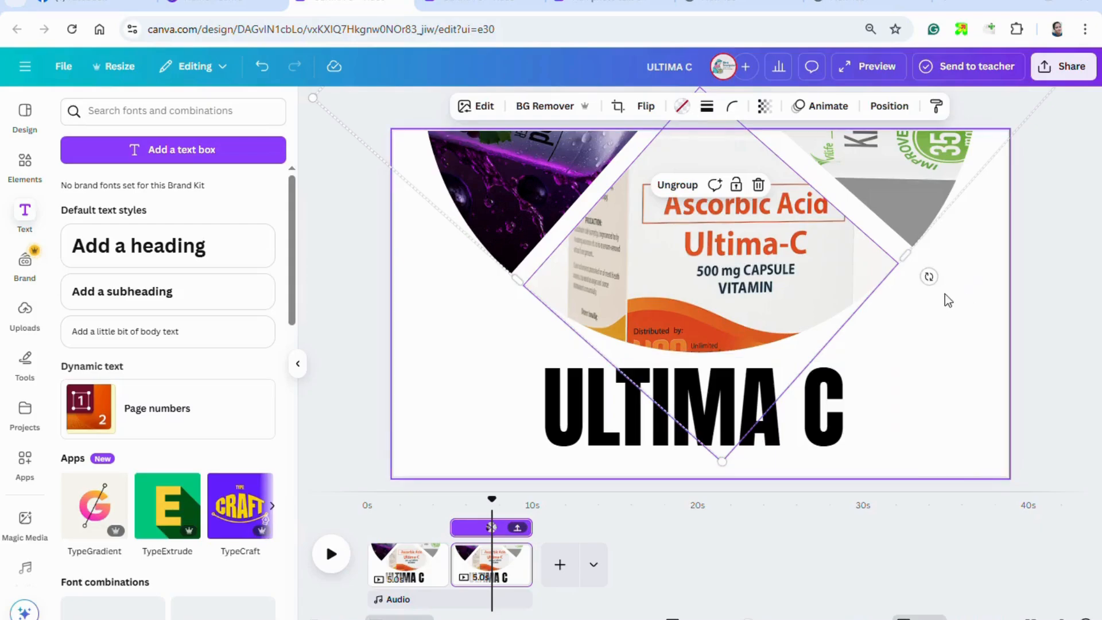
{"action": "left_click_drag", "start_coordinate": [929, 276], "coordinate": [770, 21]}
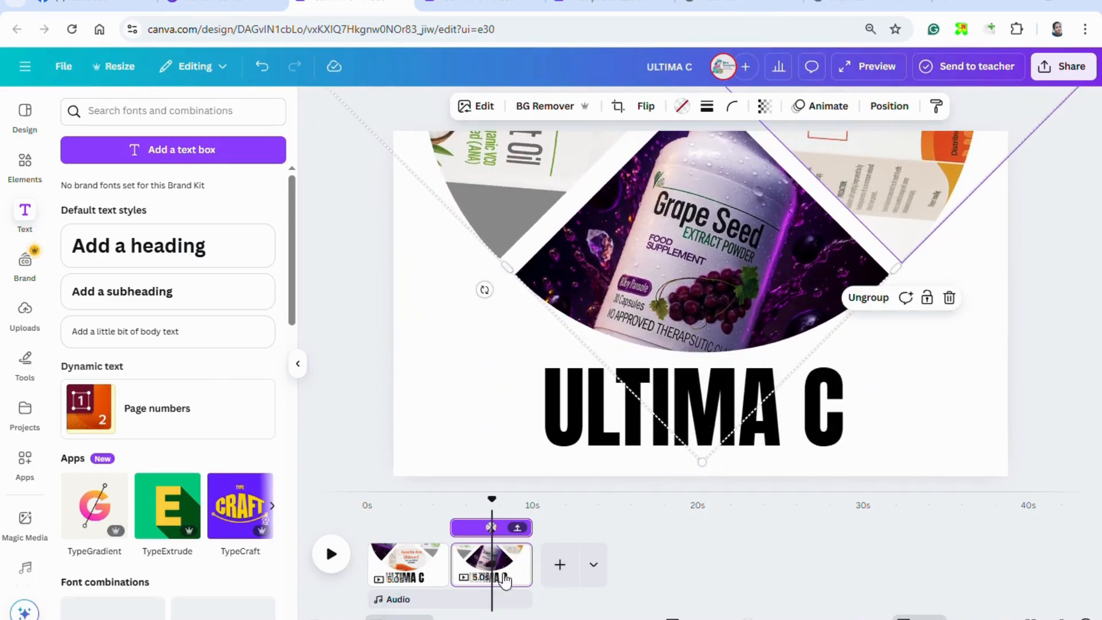
{"action": "left_click", "coordinate": [678, 516]}
- Replace the second page's heading text with "GRAPESEED EXTRACT"
{"action": "left_click", "coordinate": [694, 428]}
{"action": "left_click", "coordinate": [700, 429]}
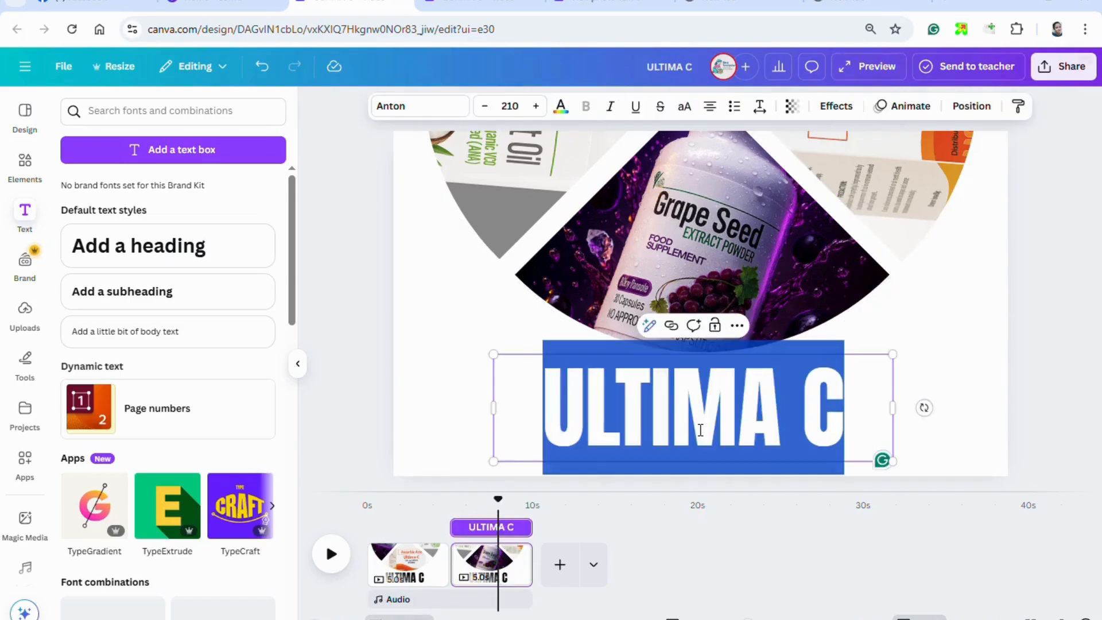
{"action": "type", "text": "GRALE"}
{"action": "key", "text": "BackSpace"}
{"action": "key", "text": "BackSpace"}
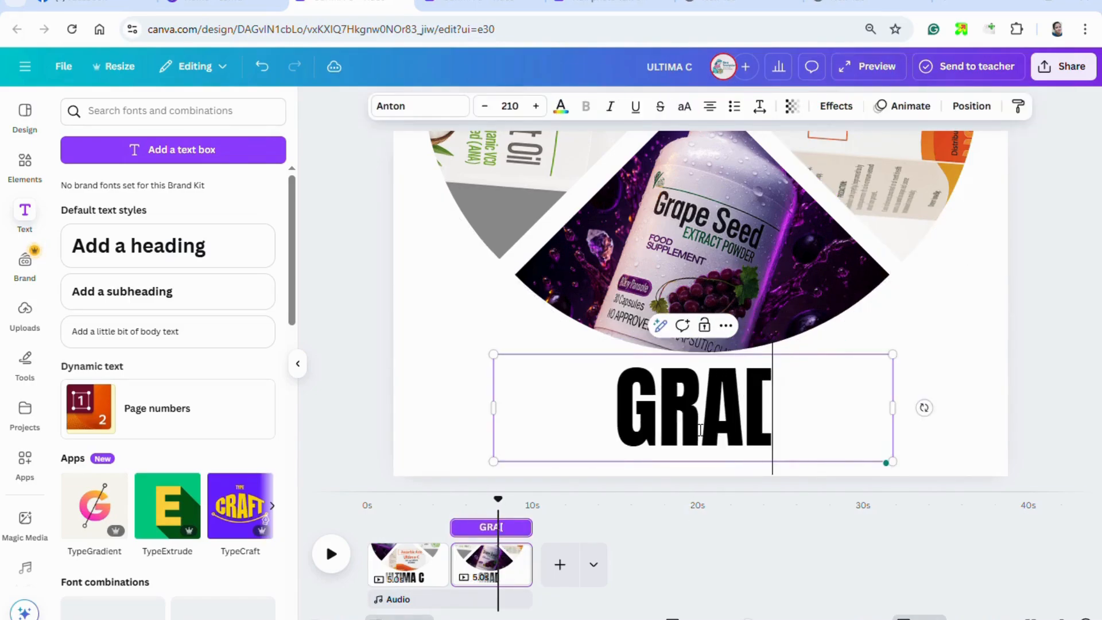
{"action": "type", "text": "PESEED"}
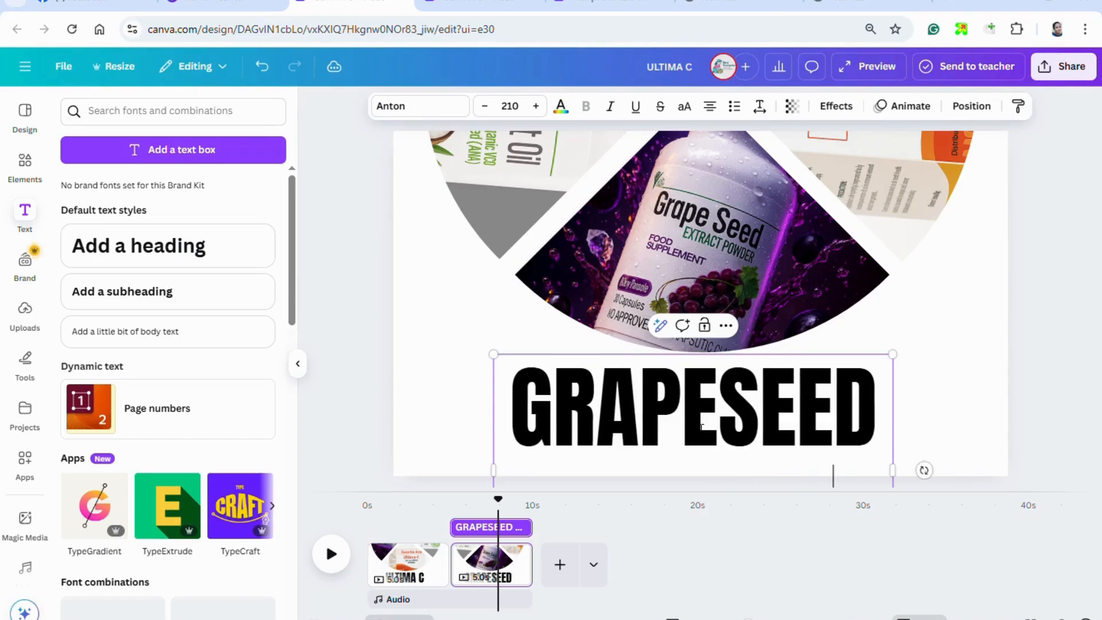
- Reduce the GRAPESEED EXTRACT heading's font size to 119 so the text fits on one line
{"action": "left_click", "coordinate": [491, 112]}
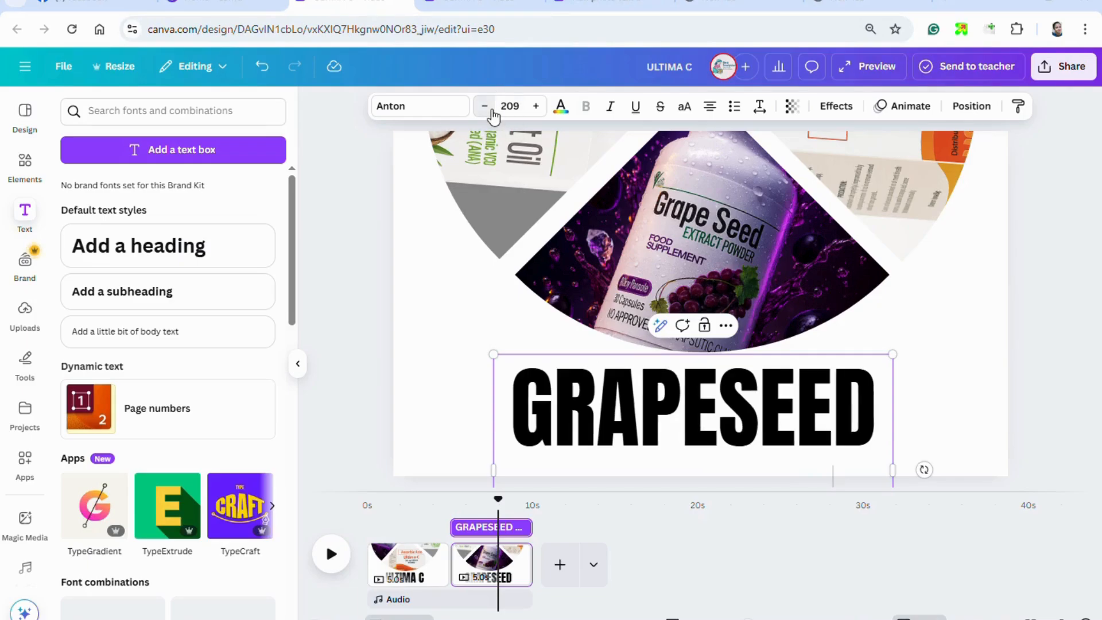
{"action": "left_click", "coordinate": [492, 112]}
{"action": "left_click", "coordinate": [491, 112]}
{"action": "left_click", "coordinate": [492, 112]}
{"action": "left_click", "coordinate": [492, 112]}
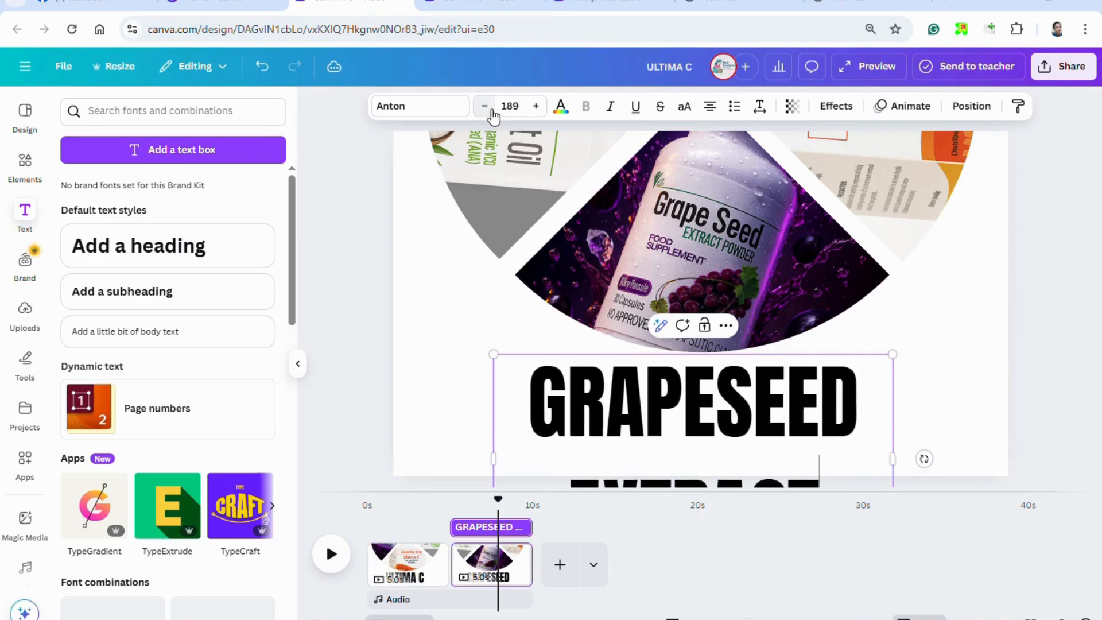
{"action": "left_click", "coordinate": [492, 111]}
{"action": "left_click", "coordinate": [491, 112]}
{"action": "left_click", "coordinate": [492, 112]}
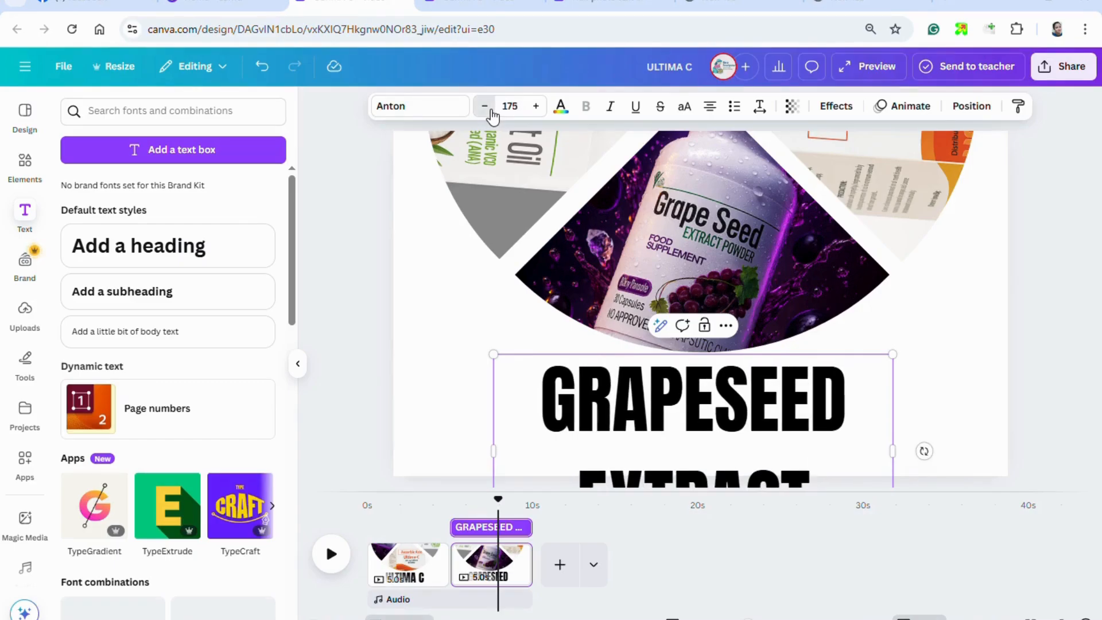
{"action": "left_click", "coordinate": [491, 112]}
{"action": "left_click", "coordinate": [491, 111]}
{"action": "left_click", "coordinate": [491, 112]}
{"action": "left_click", "coordinate": [491, 112]}
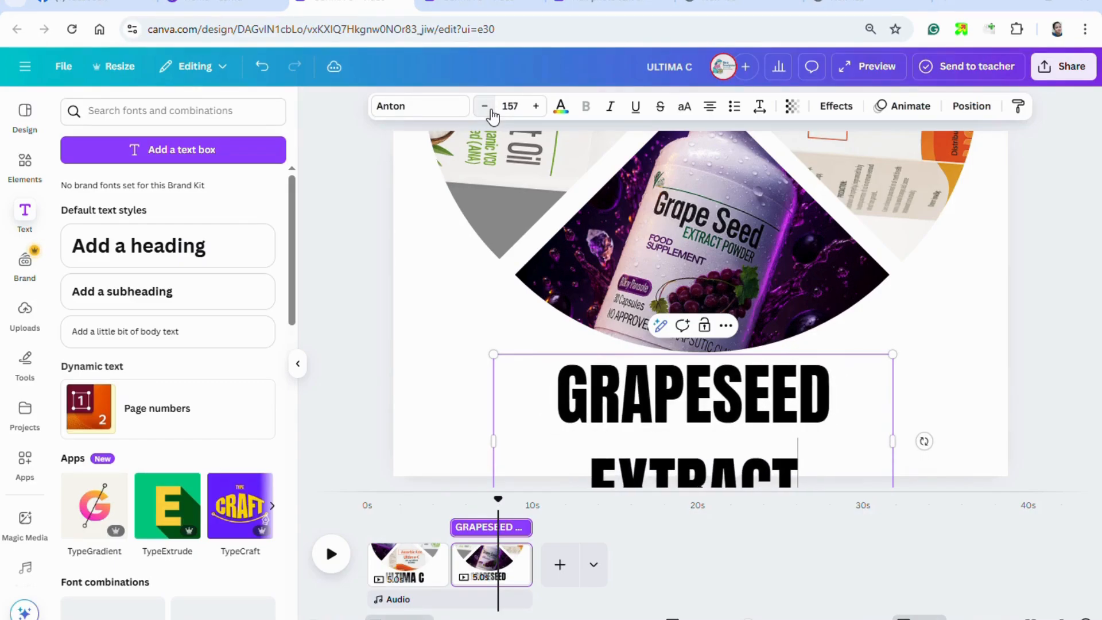
{"action": "left_click", "coordinate": [491, 112]}
{"action": "left_click", "coordinate": [491, 112]}
{"action": "left_click", "coordinate": [492, 111]}
{"action": "left_click", "coordinate": [490, 112]}
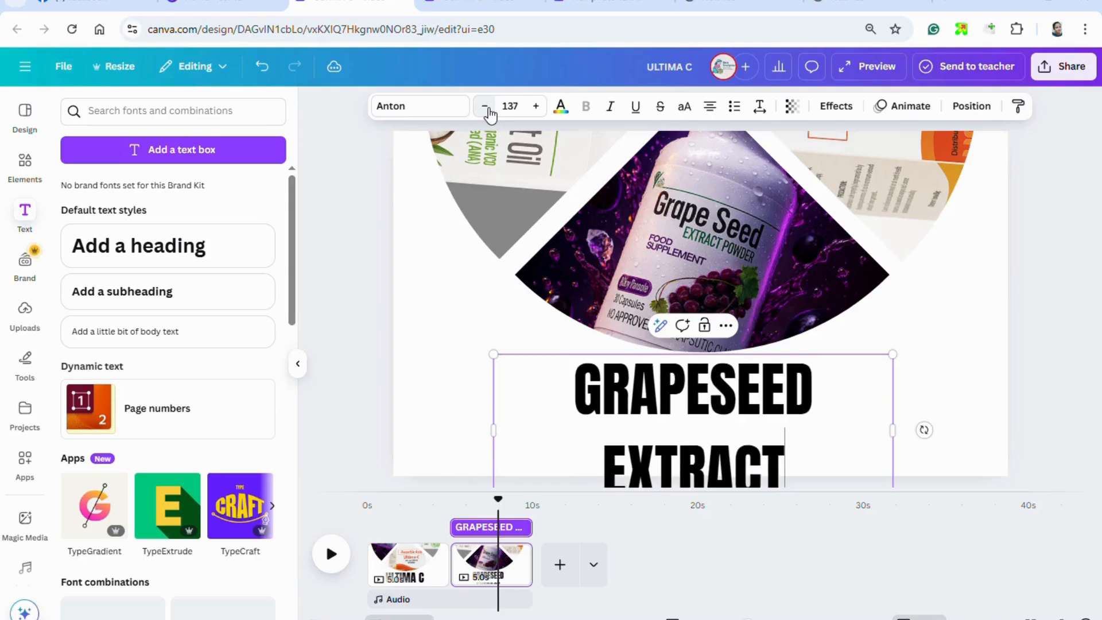
{"action": "left_click", "coordinate": [491, 112]}
{"action": "left_click", "coordinate": [491, 112]}
{"action": "left_click", "coordinate": [491, 112]}
{"action": "left_click", "coordinate": [490, 112]}
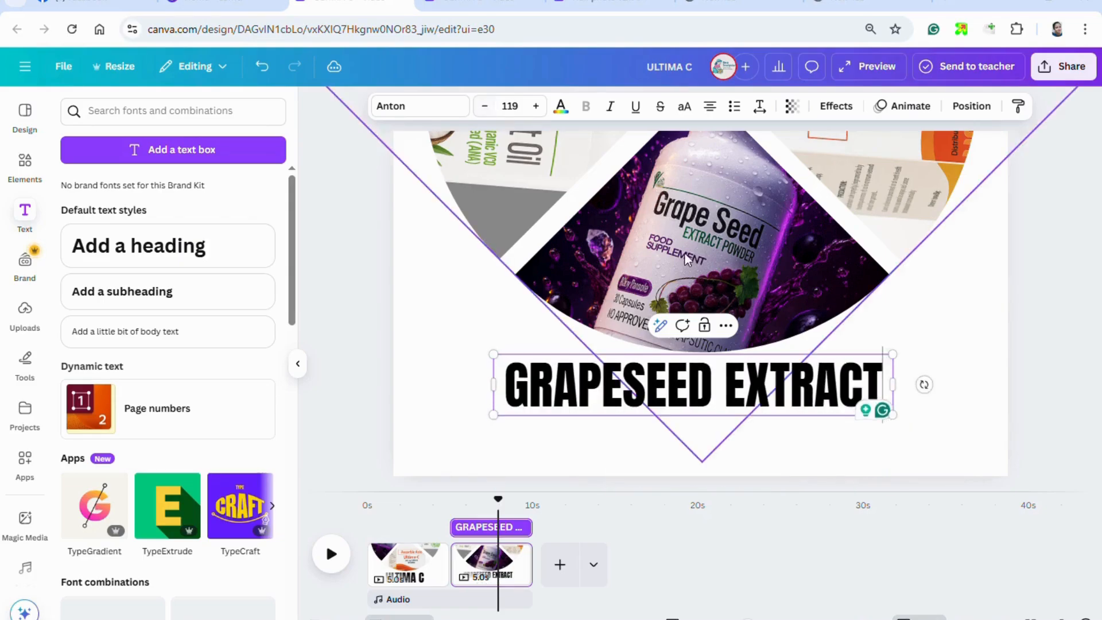
- Enlarge the GRAPESEED EXTRACT heading to size 155 and move it down clear of the Grape Seed frame
{"action": "left_click_drag", "start_coordinate": [892, 354], "coordinate": [968, 343]}
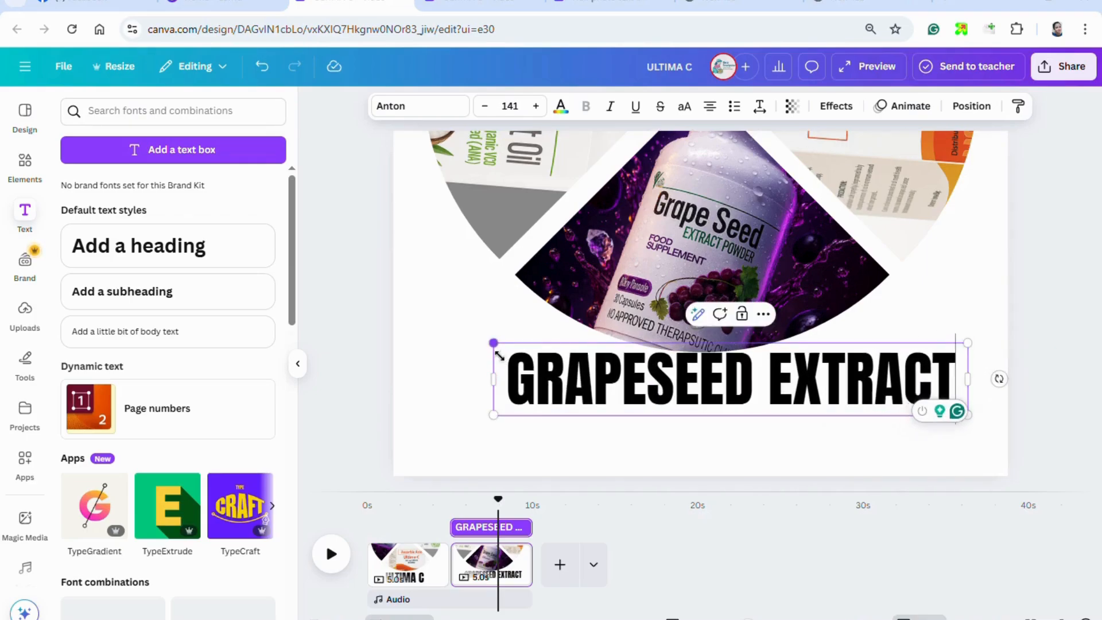
{"action": "left_click_drag", "start_coordinate": [494, 343], "coordinate": [449, 335]}
{"action": "left_click", "coordinate": [779, 450]}
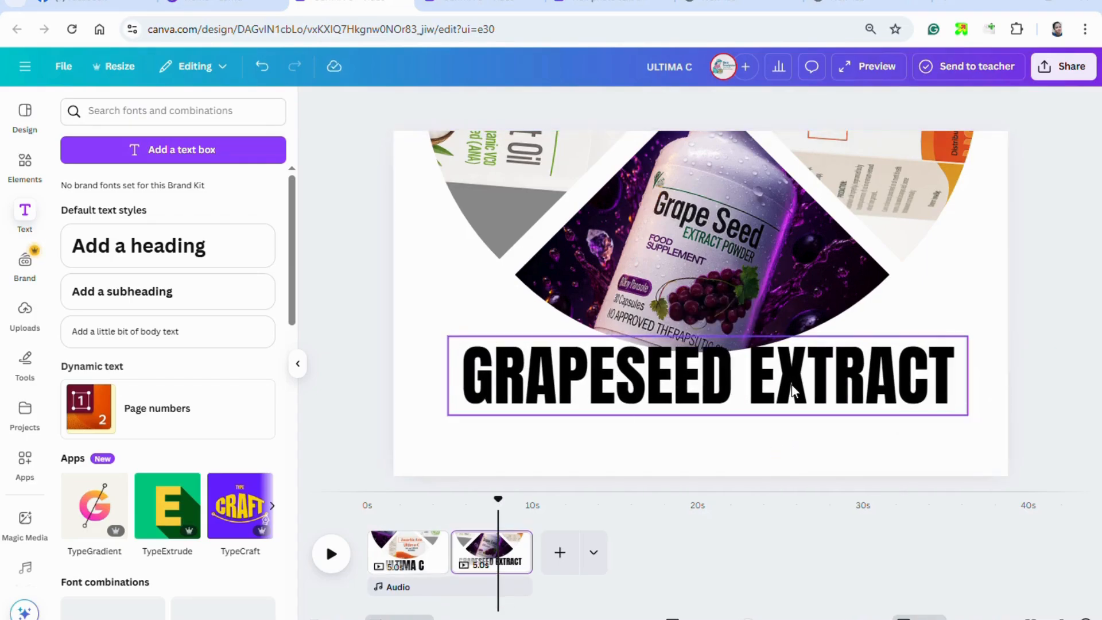
{"action": "left_click_drag", "start_coordinate": [793, 392], "coordinate": [798, 424]}
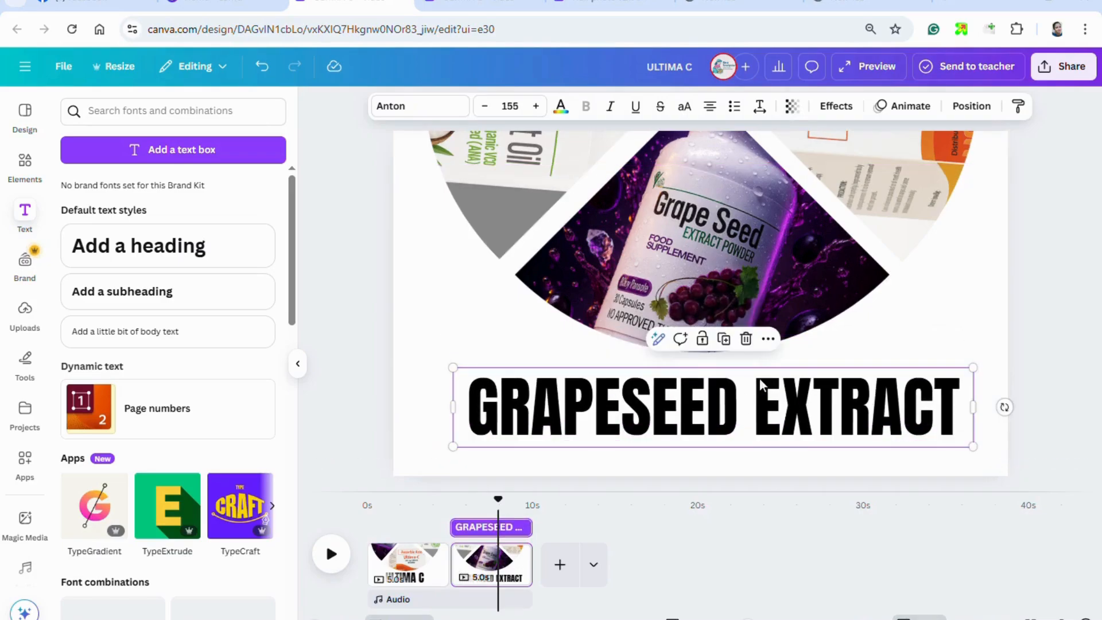
{"action": "left_click", "coordinate": [915, 312]}
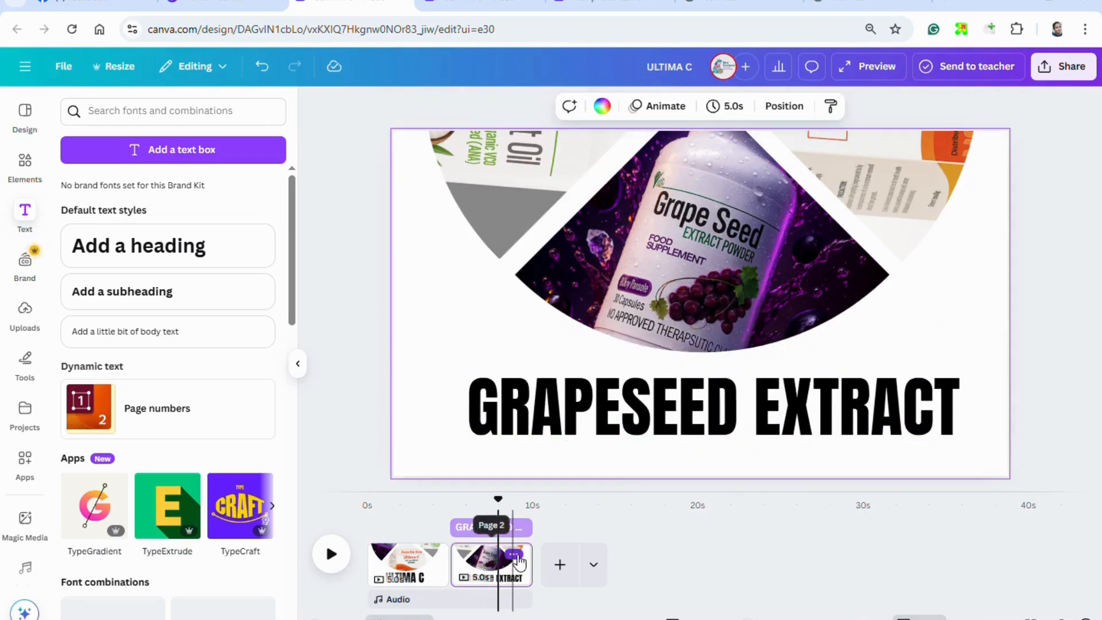
- Duplicate the GRAPESEED EXTRACT page and go to the copy
{"action": "left_click", "coordinate": [519, 559]}
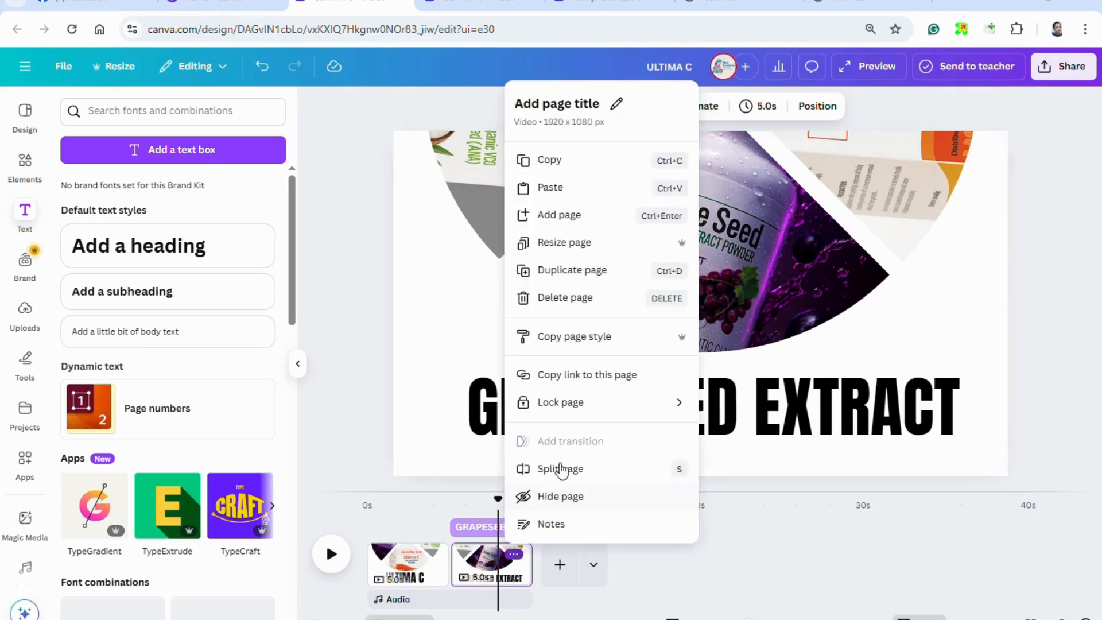
{"action": "left_click", "coordinate": [561, 275]}
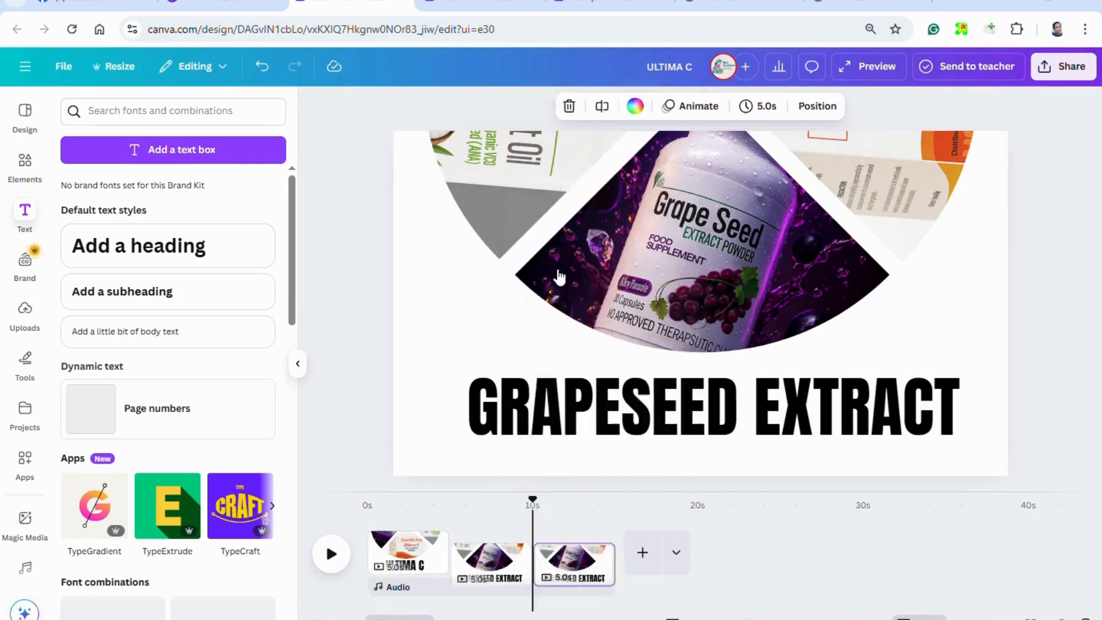
{"action": "left_click", "coordinate": [588, 560]}
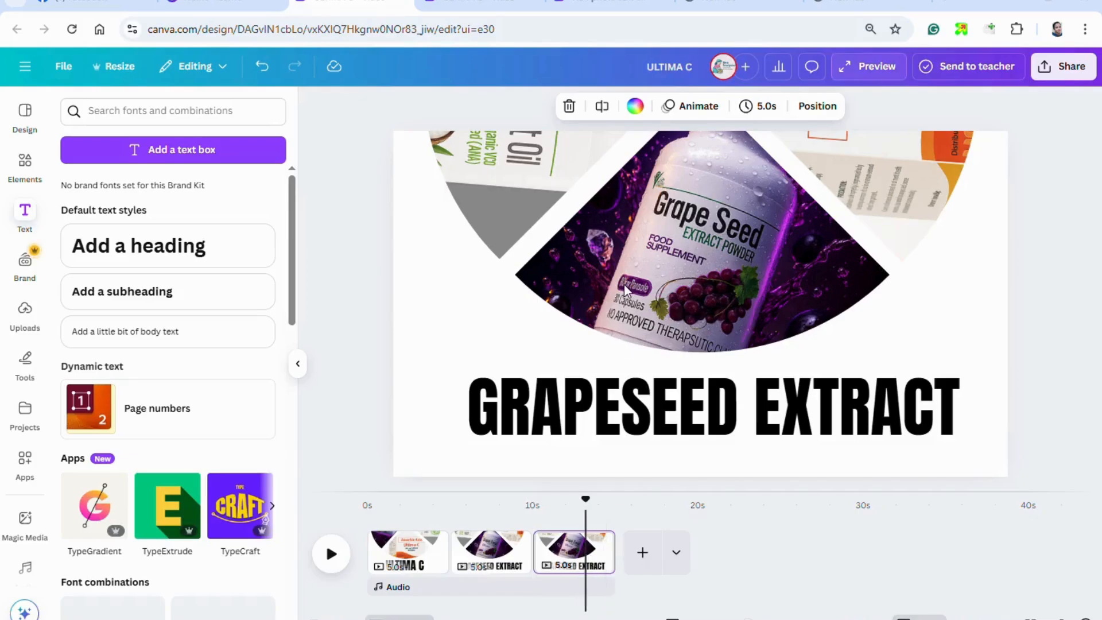
- Rotate the circle group on the third page about a quarter turn so the Virgin Coconut Oil frame faces down
{"action": "left_click", "coordinate": [650, 302]}
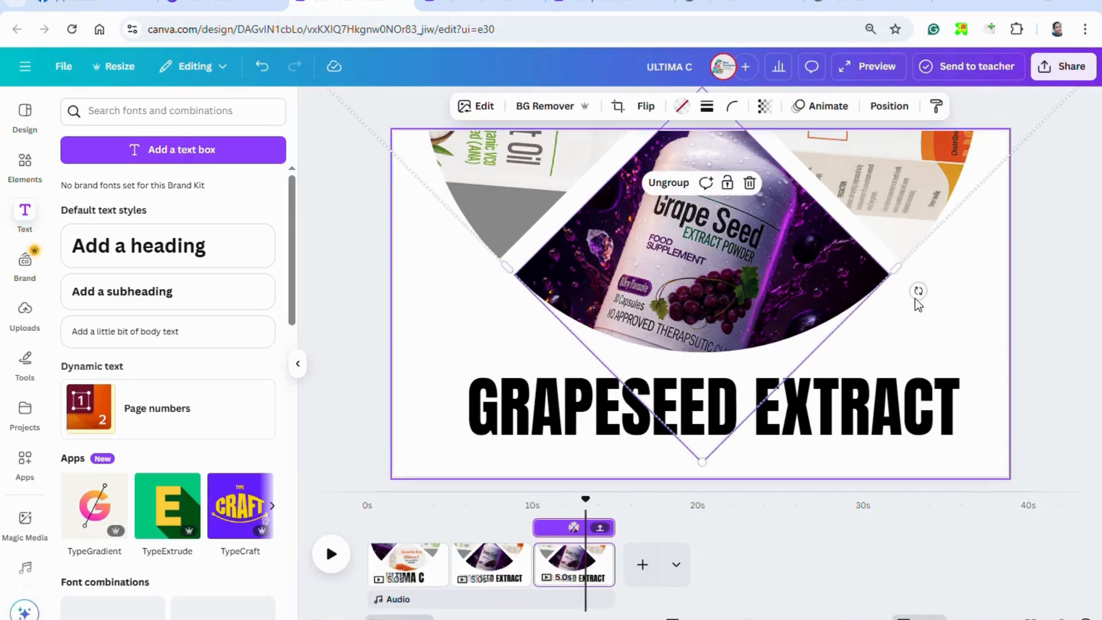
{"action": "left_click_drag", "start_coordinate": [918, 292], "coordinate": [769, 6]}
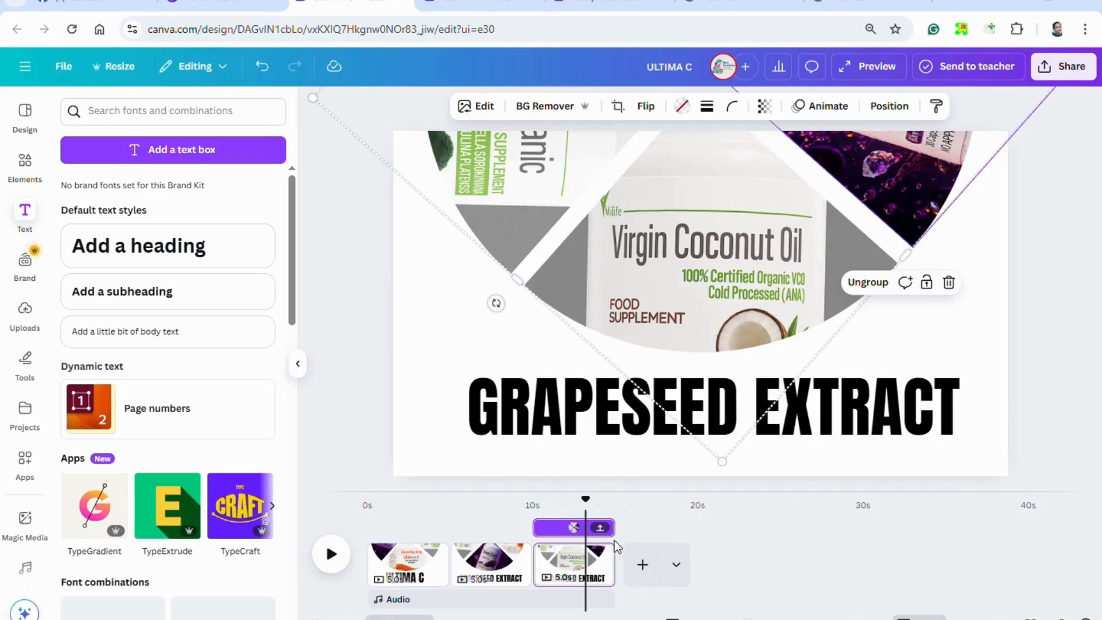
{"action": "left_click", "coordinate": [584, 551]}
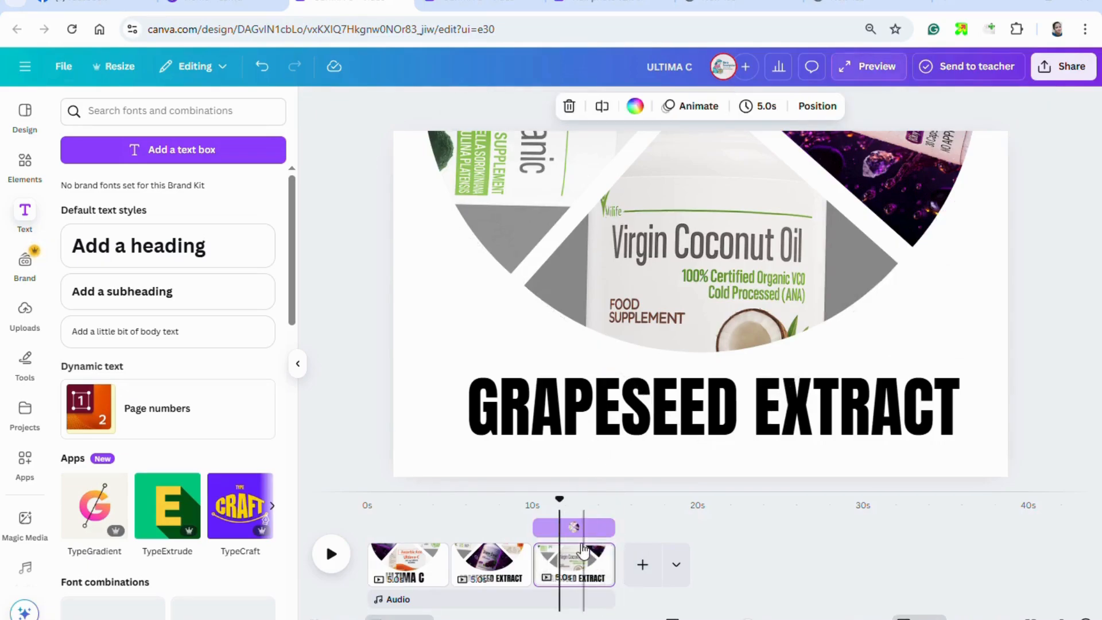
- Replace the third page's heading text with "VIRGIN COCONUT OIL"
{"action": "left_click", "coordinate": [579, 415]}
{"action": "left_click", "coordinate": [592, 420]}
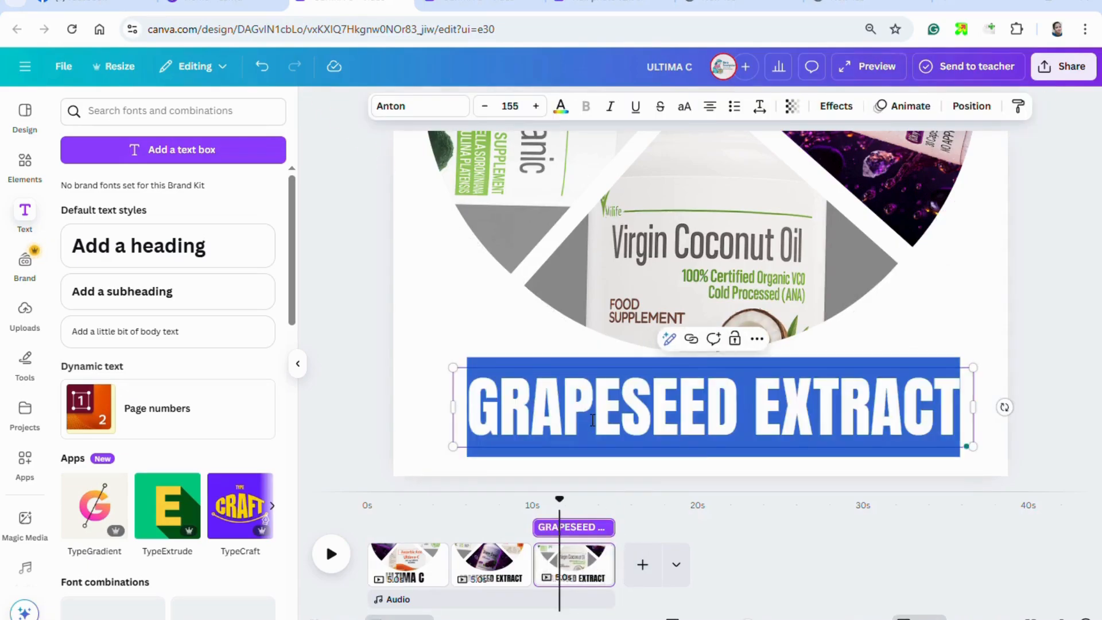
{"action": "type", "text": "VIRCO"}
{"action": "key", "text": "BackSpace"}
{"action": "key", "text": "BackSpace"}
{"action": "key", "text": "BackSpace"}
{"action": "key", "text": "BackSpace"}
{"action": "key", "text": "BackSpace"}
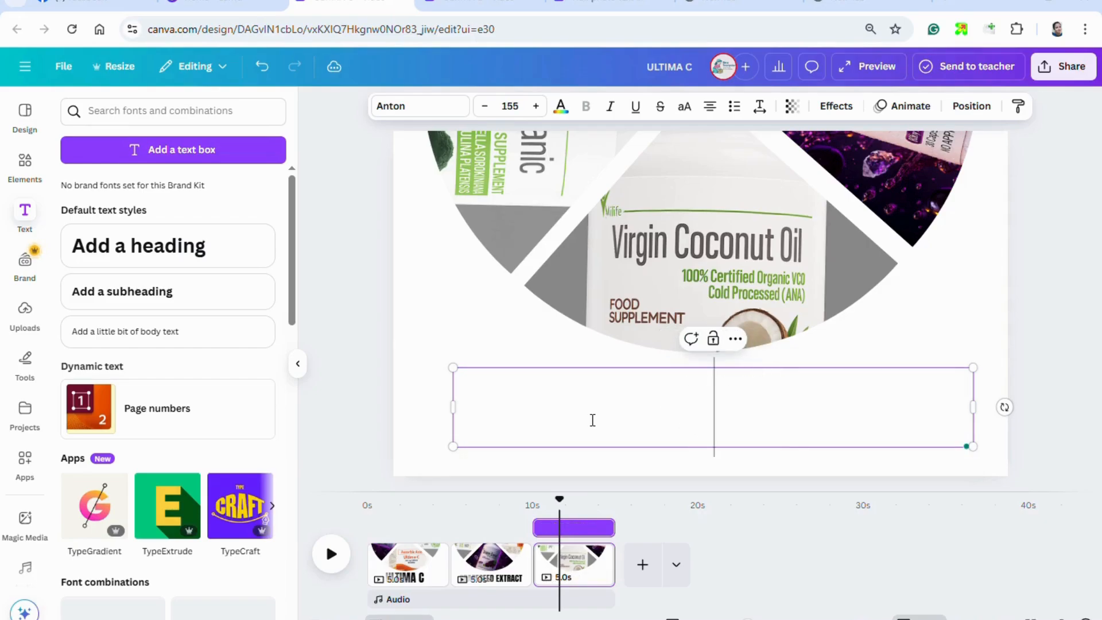
{"action": "type", "text": "virg"}
{"action": "key", "text": "BackSpace"}
{"action": "key", "text": "BackSpace"}
{"action": "key", "text": "BackSpace"}
{"action": "key", "text": "BackSpace"}
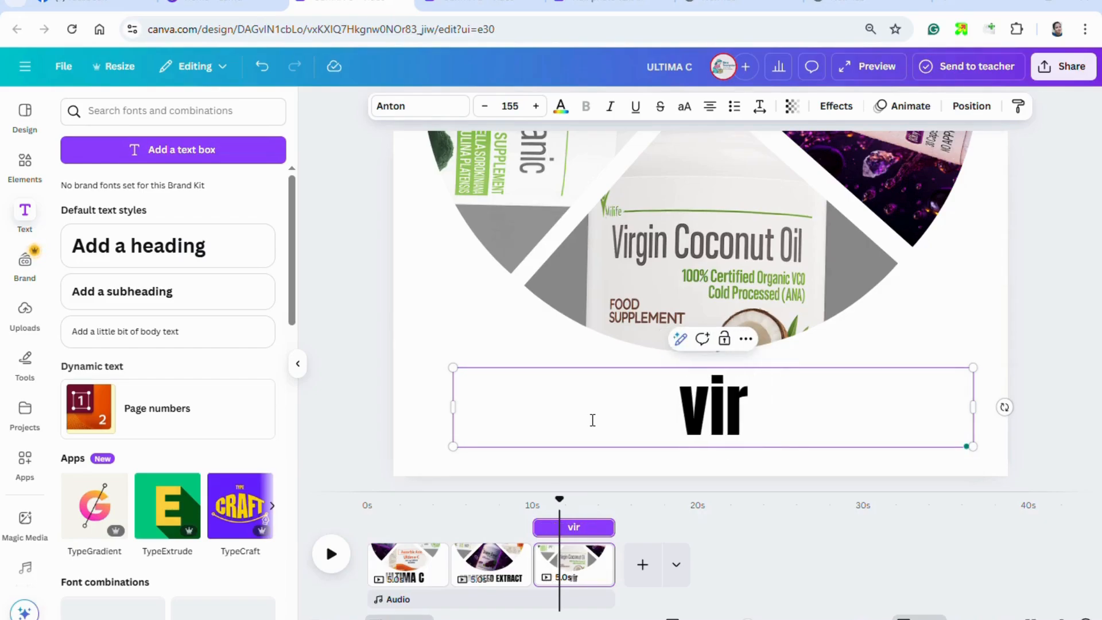
{"action": "type", "text": "V"}
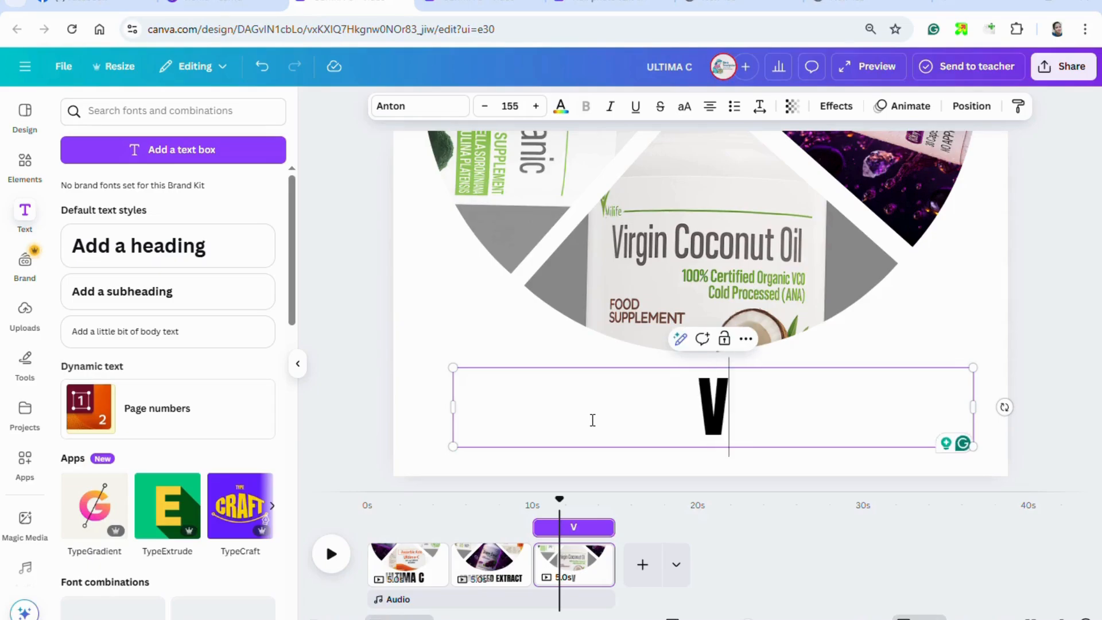
{"action": "type", "text": "IRGIN"}
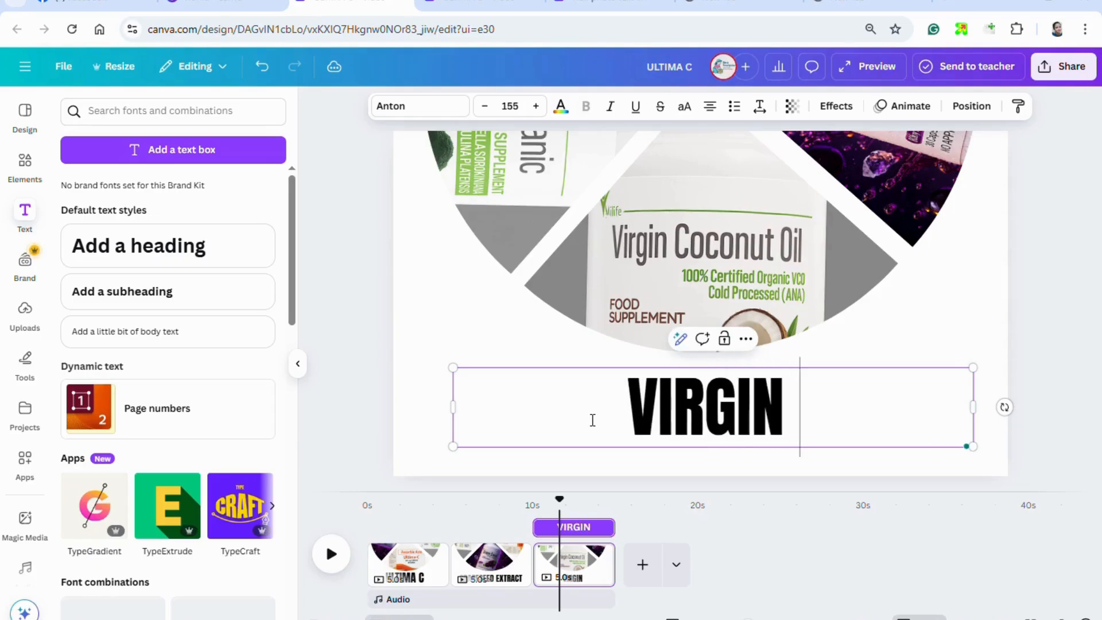
{"action": "type", "text": " COCONUT OIL"}
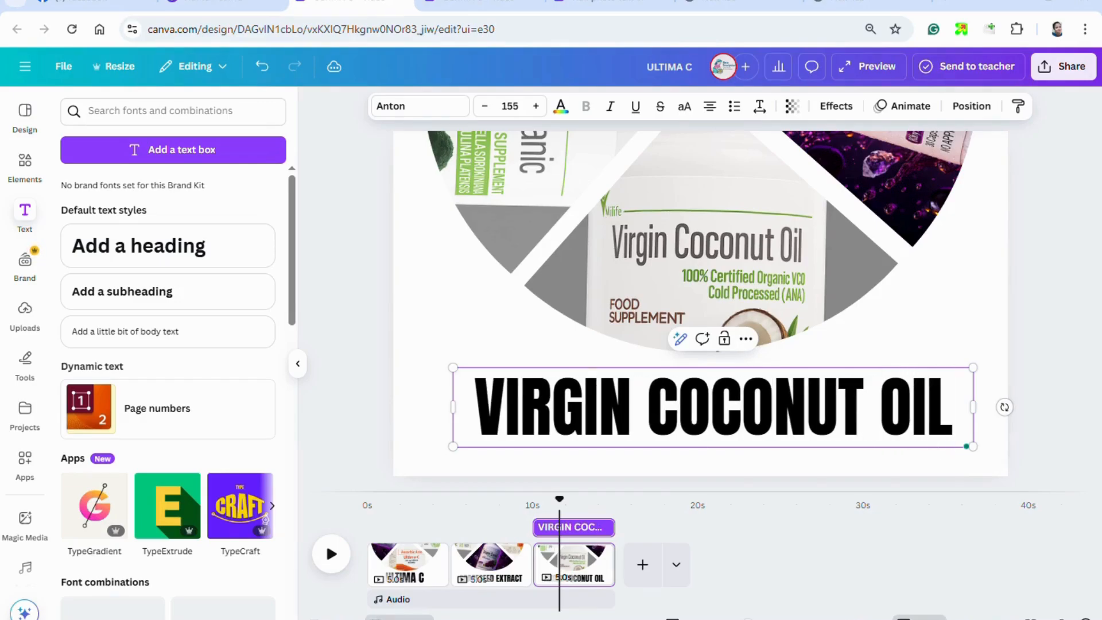
{"action": "left_click", "coordinate": [922, 339]}
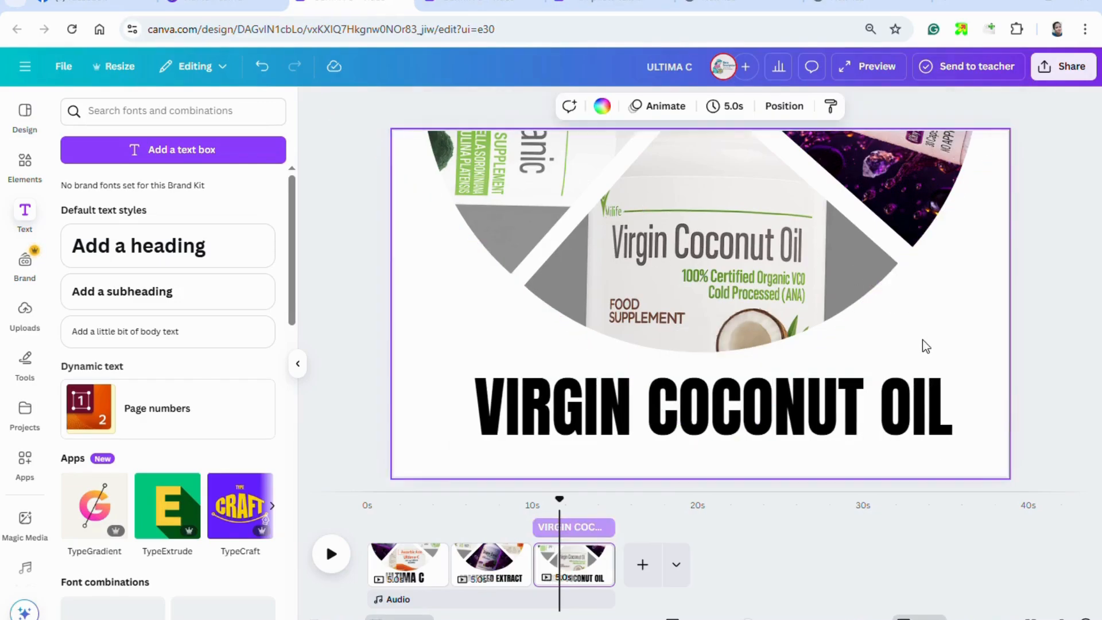
- Duplicate the VIRGIN COCONUT OIL page and go to the copy
{"action": "left_click", "coordinate": [597, 553]}
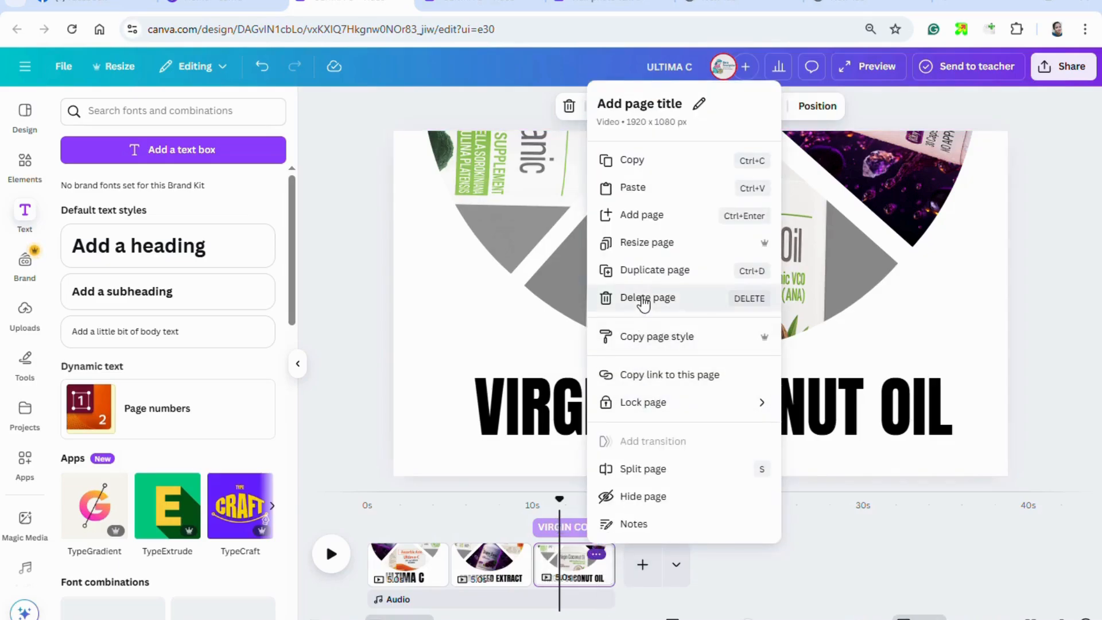
{"action": "left_click", "coordinate": [643, 274]}
{"action": "left_click", "coordinate": [658, 567]}
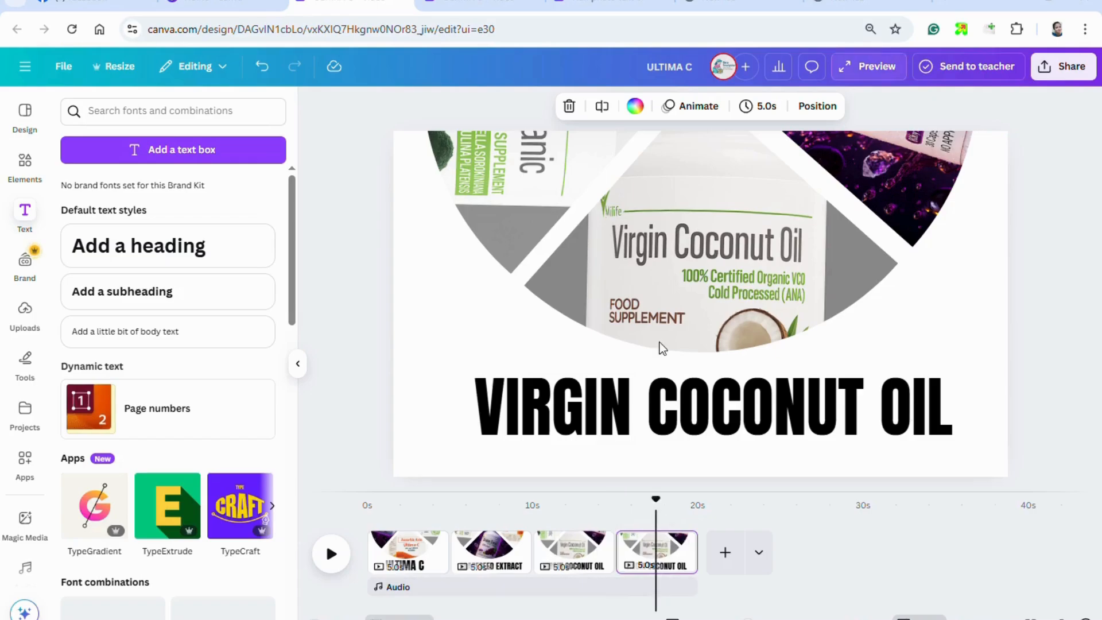
- Rotate the circle group on the fourth page to about 42° so the KryptOrganic frame faces down
{"action": "left_click", "coordinate": [658, 326]}
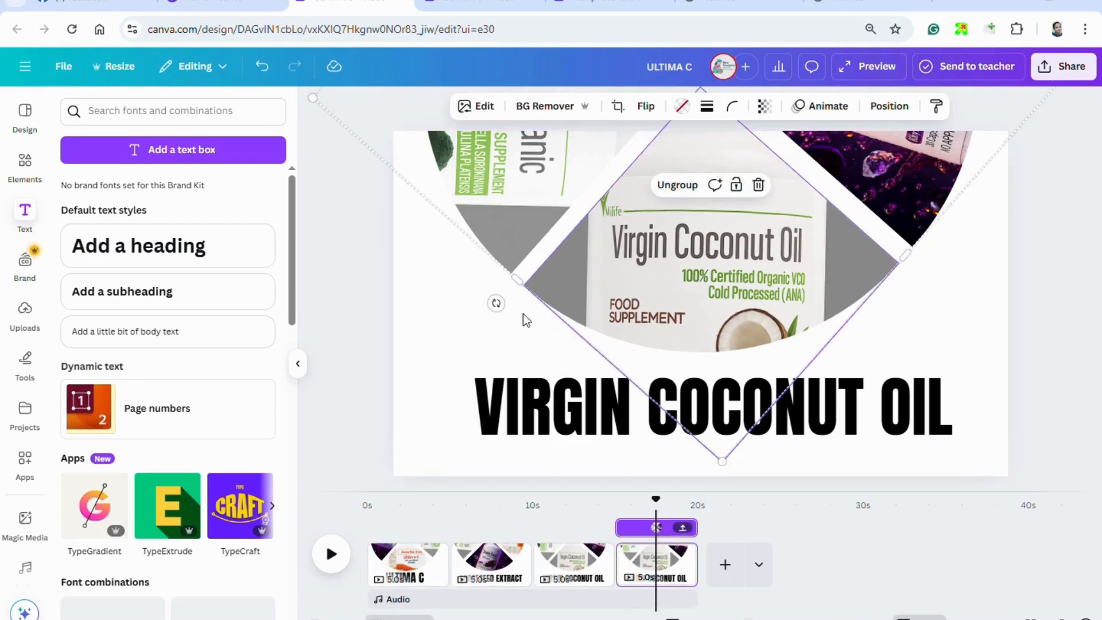
{"action": "left_click_drag", "start_coordinate": [496, 303], "coordinate": [877, 234]}
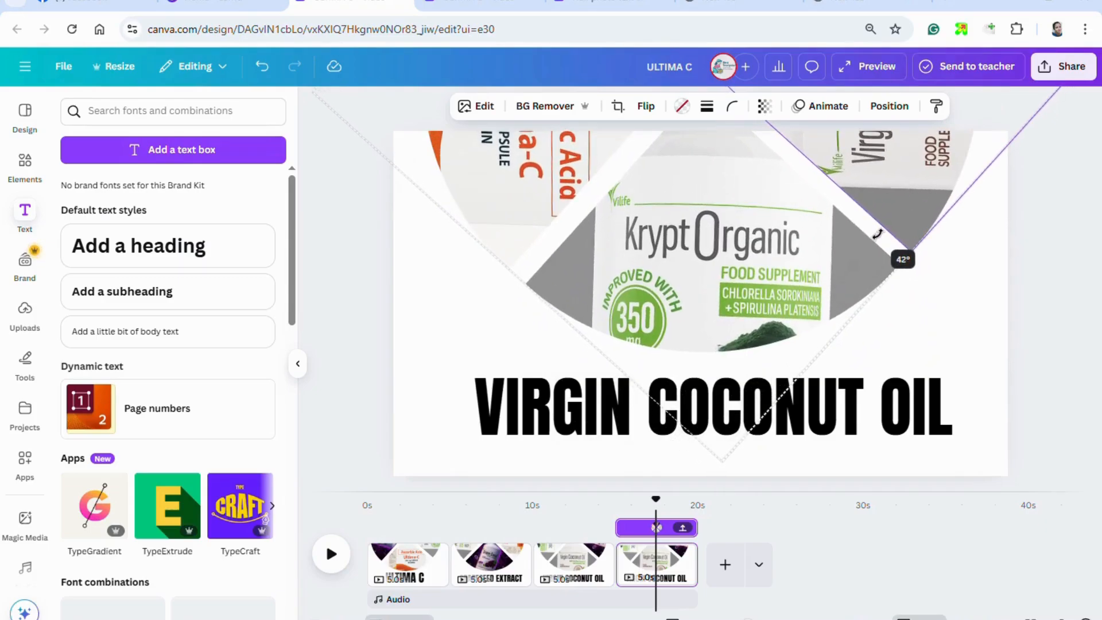
{"action": "left_click", "coordinate": [659, 569]}
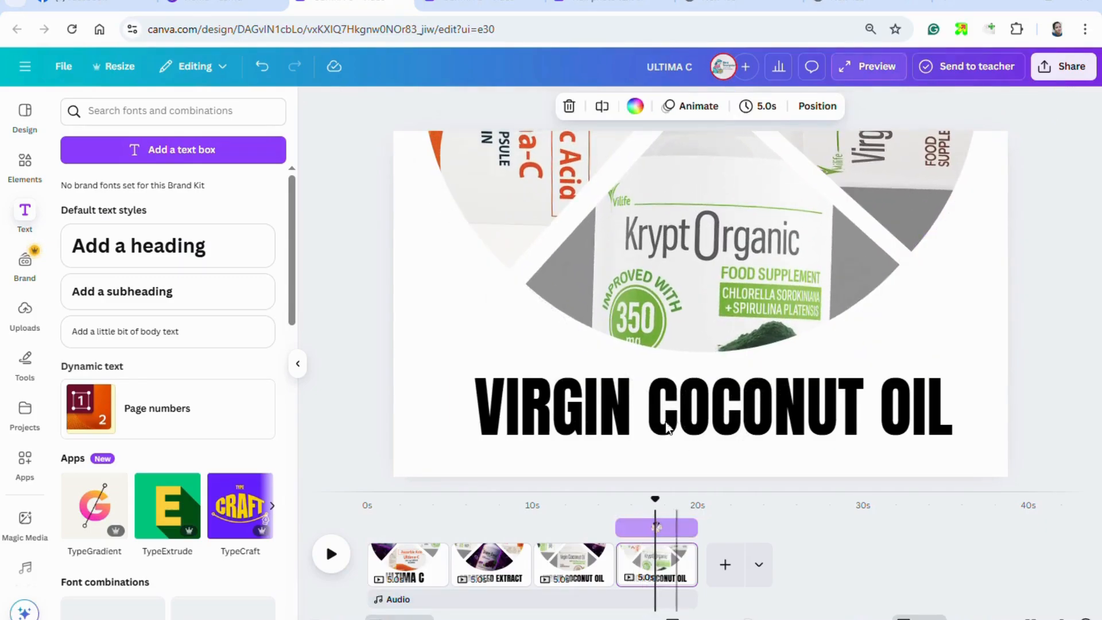
- Replace the fourth page's heading text with "KRYPTORGANIC"
{"action": "left_click", "coordinate": [667, 428]}
{"action": "left_click", "coordinate": [622, 410]}
{"action": "type", "text": "K"}
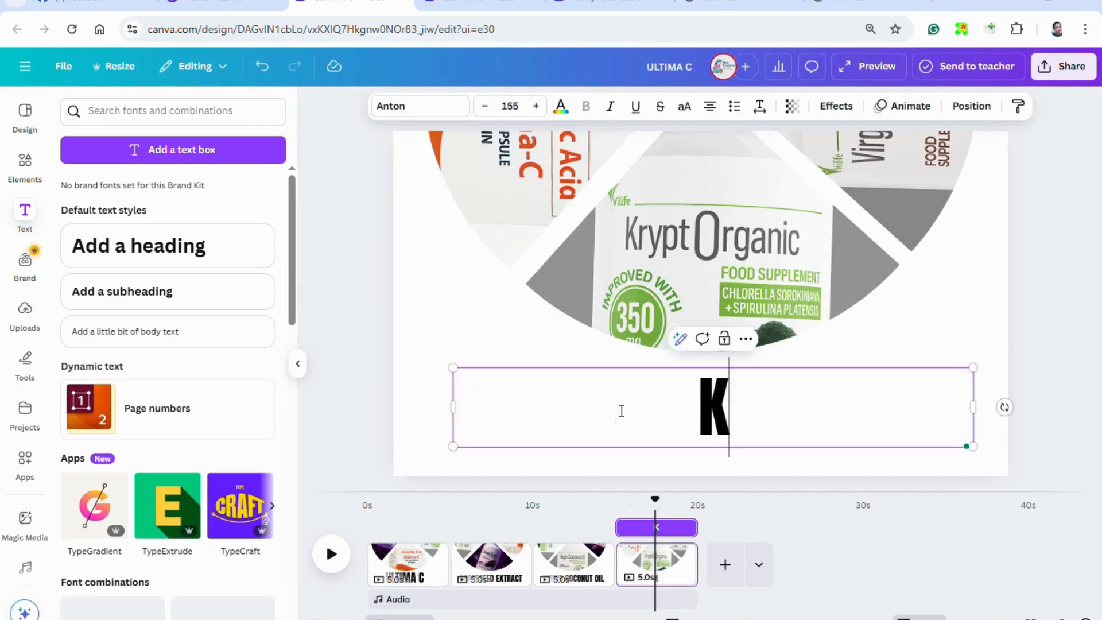
{"action": "type", "text": "RYPTORGANIC"}
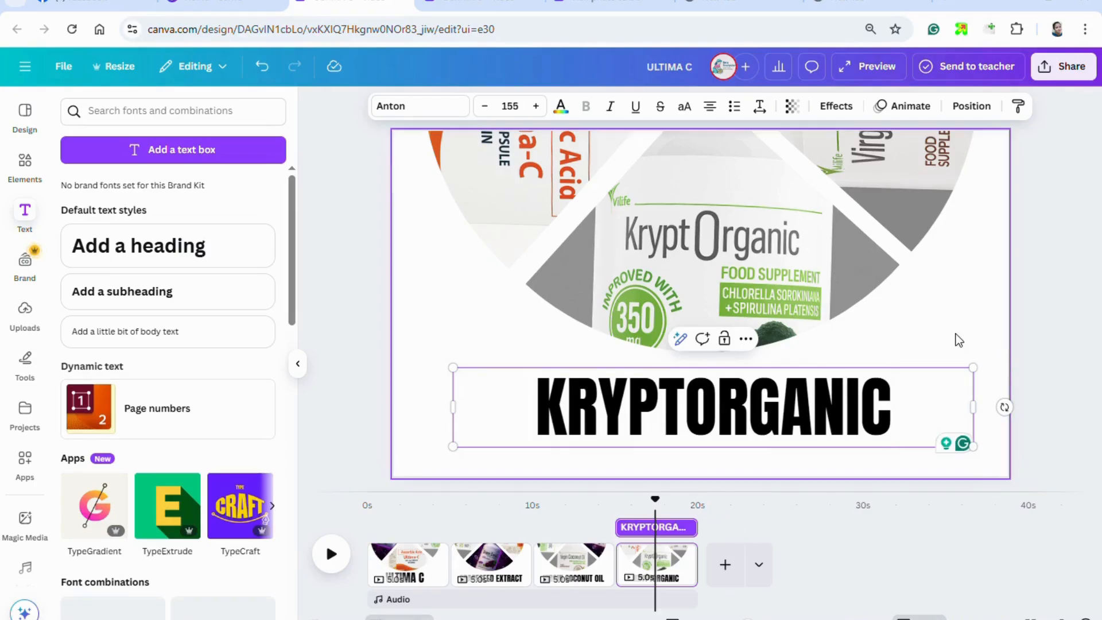
{"action": "left_click", "coordinate": [855, 356]}
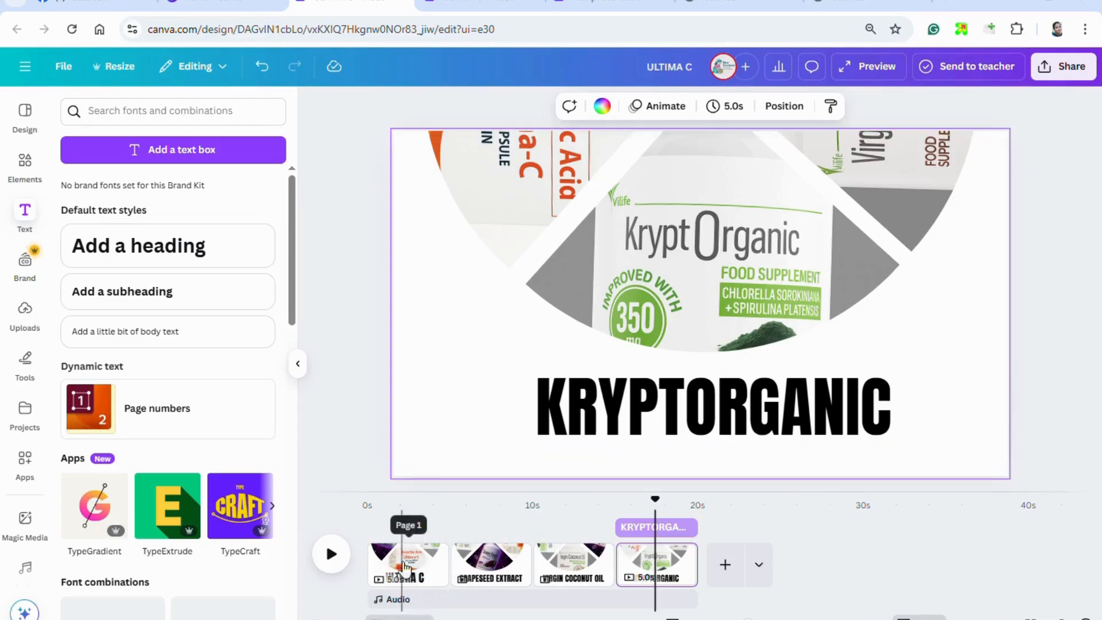
- Add a Match & Move transition between each pair of neighbouring pages, from ULTIMA C through to KRYPTORGANIC
{"action": "mouse_move", "coordinate": [442, 565]}
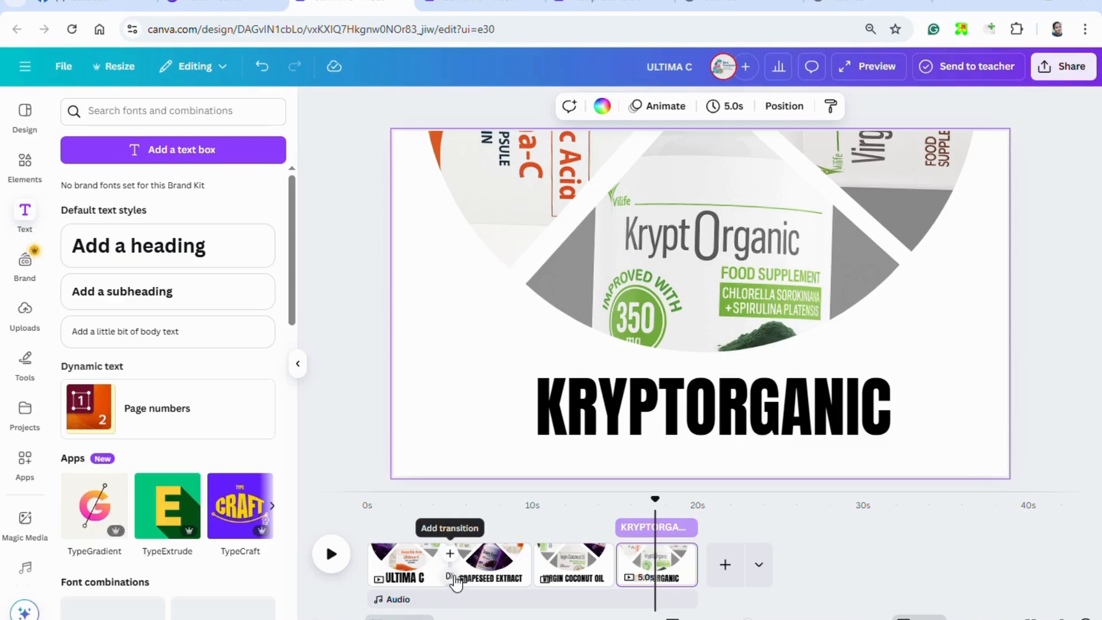
{"action": "left_click", "coordinate": [454, 577]}
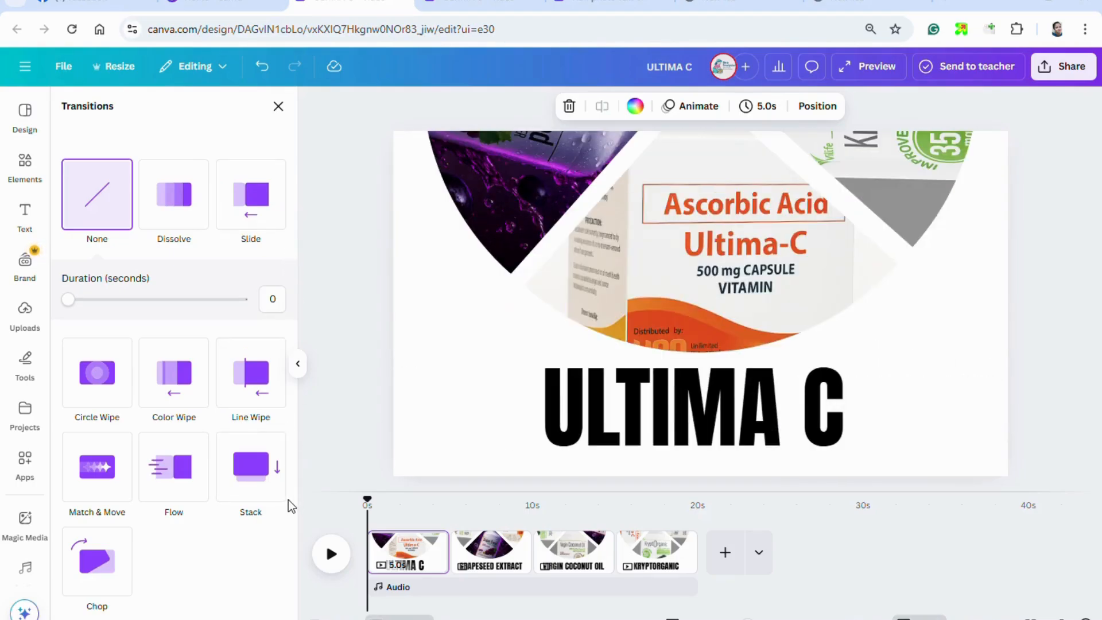
{"action": "left_click", "coordinate": [105, 477]}
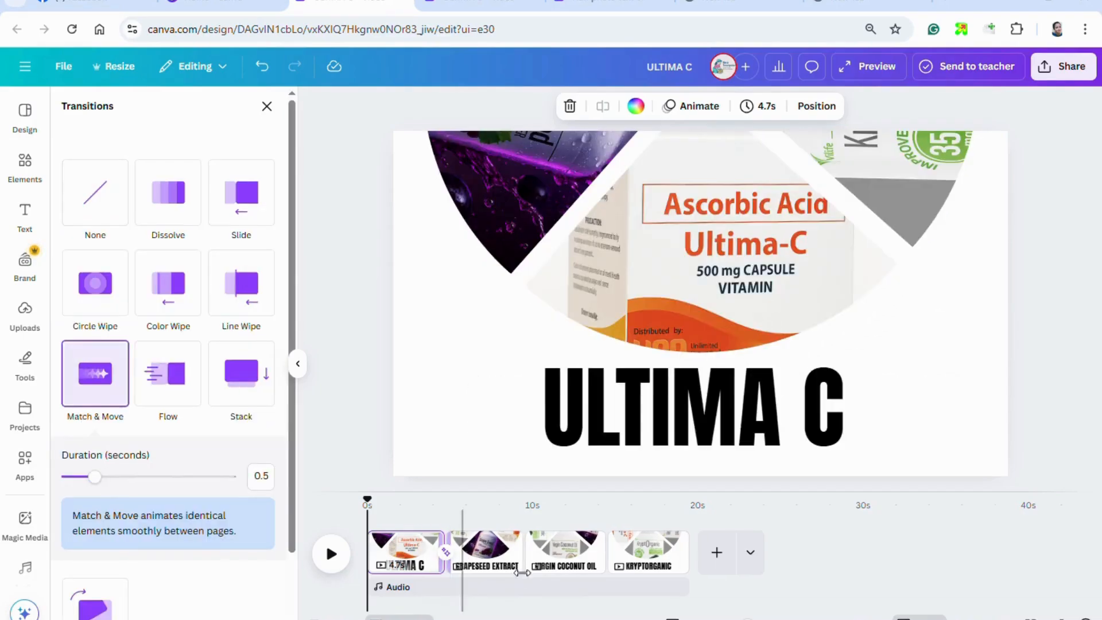
{"action": "mouse_move", "coordinate": [524, 573]}
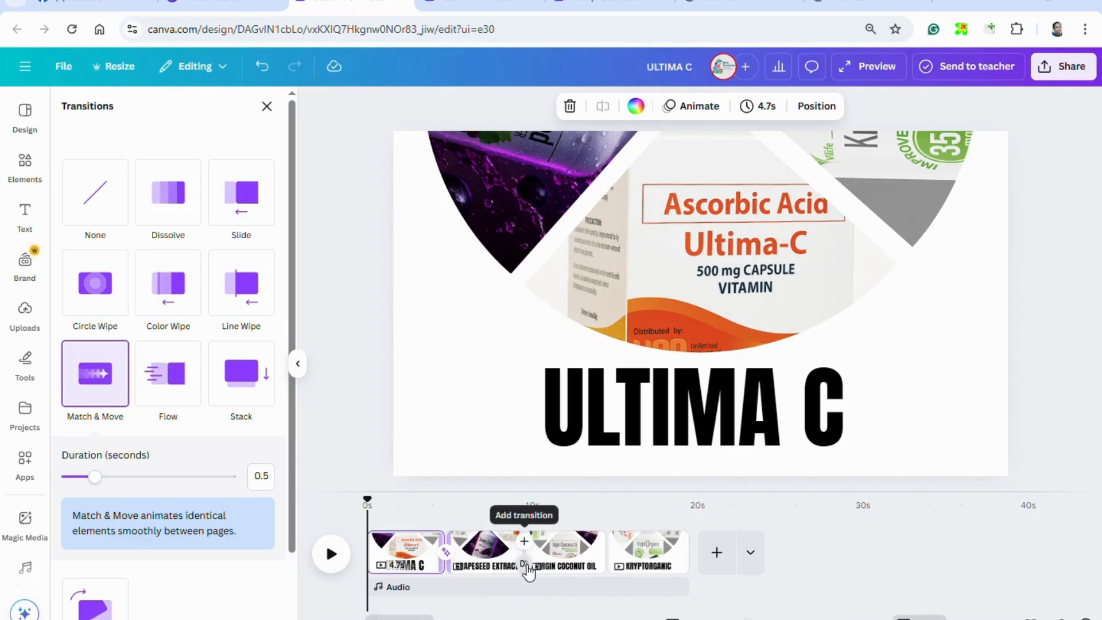
{"action": "left_click", "coordinate": [527, 567]}
{"action": "left_click", "coordinate": [92, 474]}
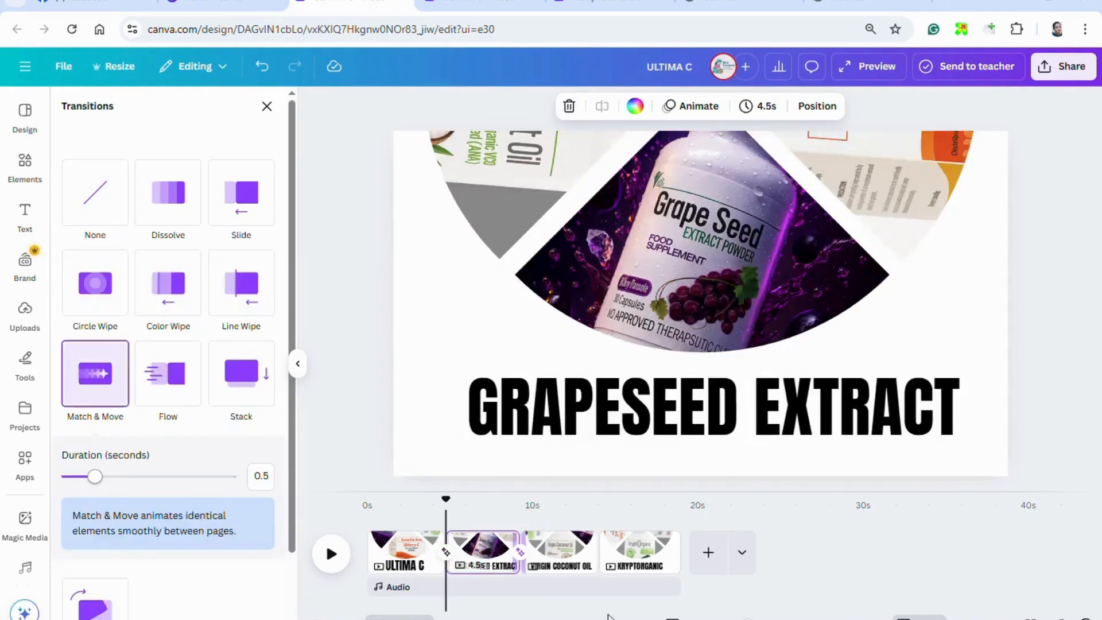
{"action": "left_click", "coordinate": [598, 573]}
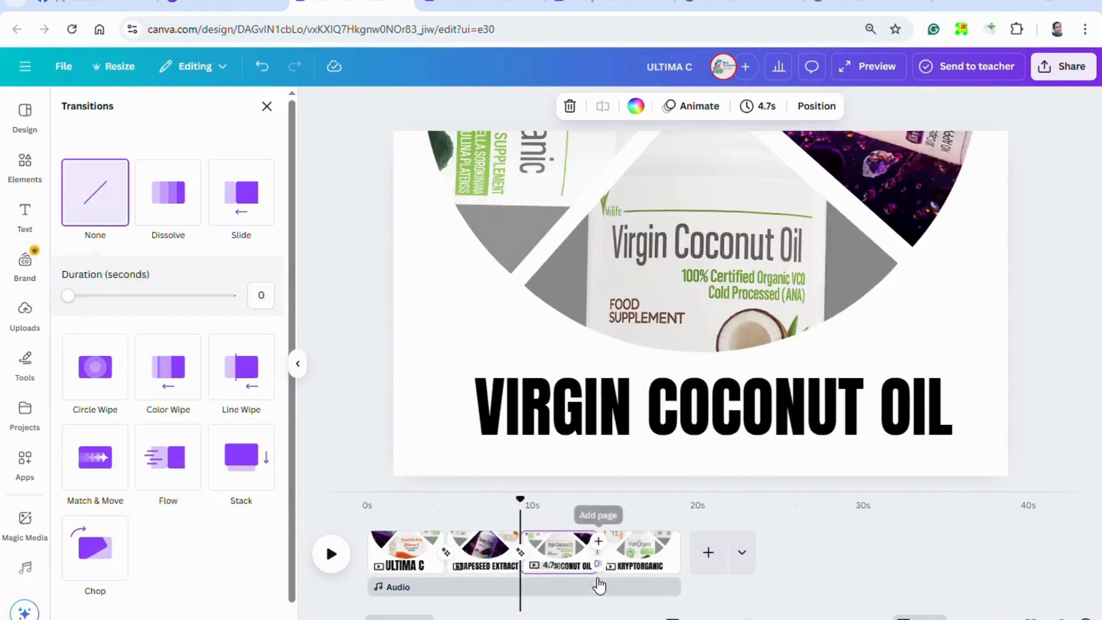
{"action": "left_click", "coordinate": [92, 485]}
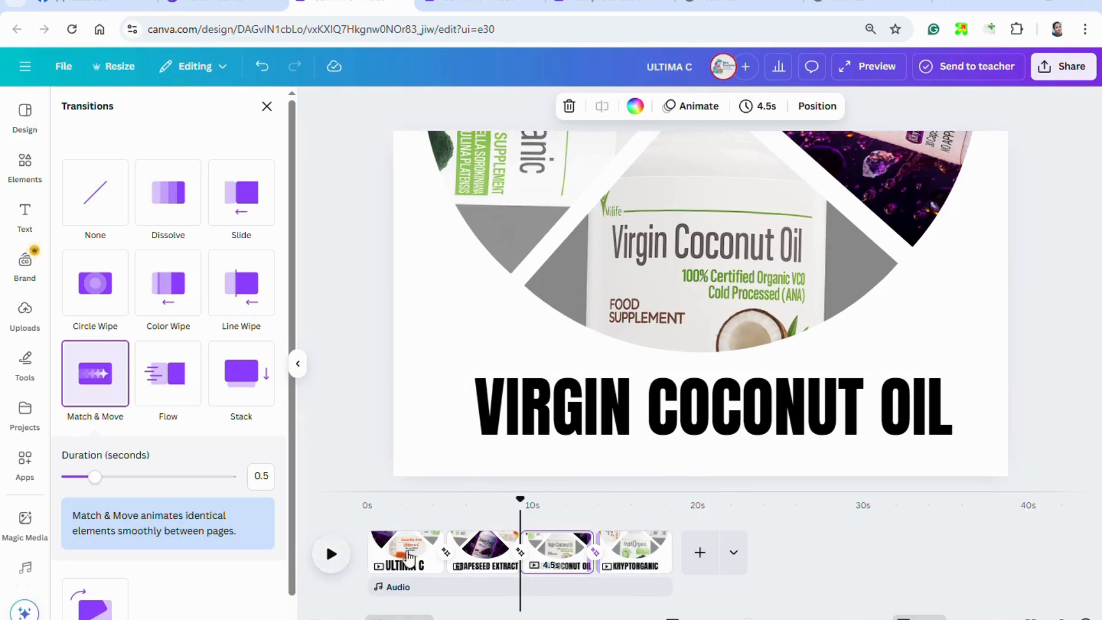
- Return the playhead to 0.0s at the start of the ULTIMA C page for playback
{"action": "left_click_drag", "start_coordinate": [528, 511], "coordinate": [367, 505]}
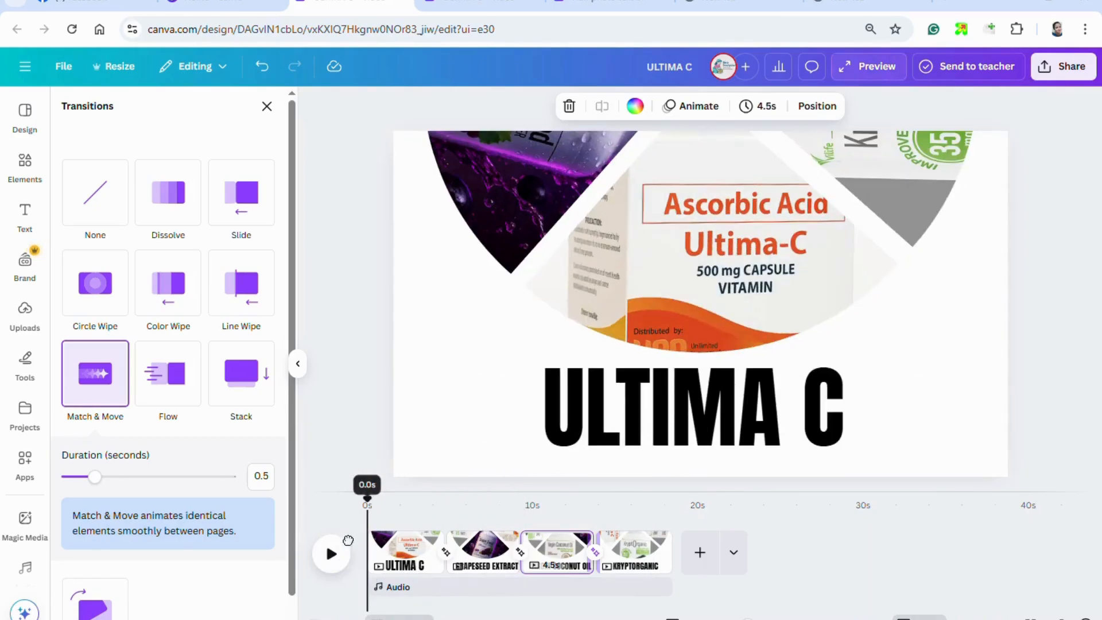